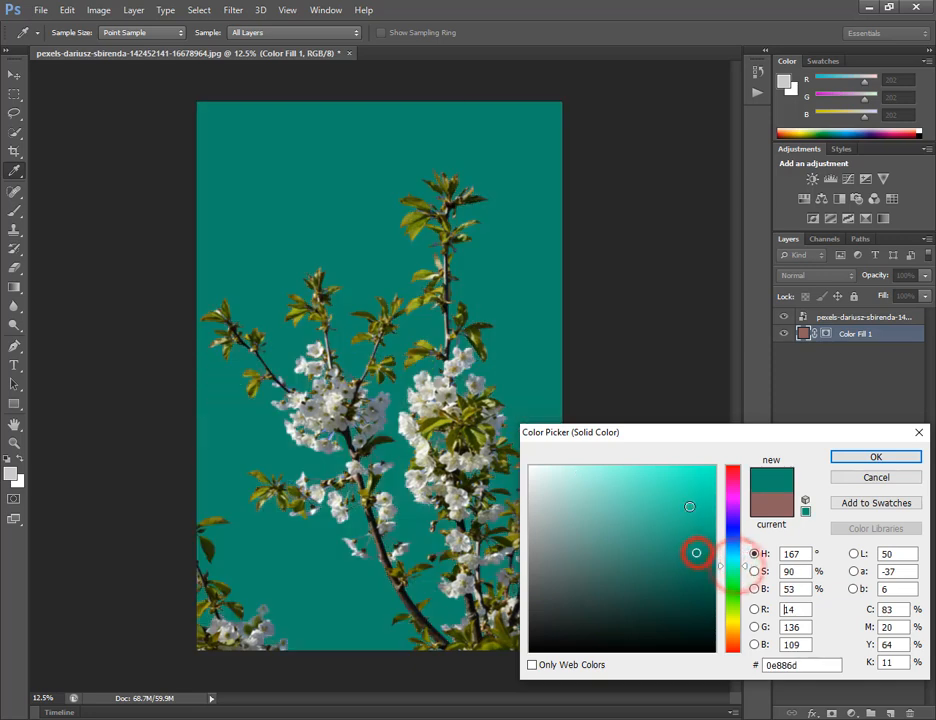
- Try several lighter, darker and greyer teal shades for the solid colour fill behind the blossom cutout, and cancel the colour change
{"action": "left_click", "coordinate": [690, 506]}
{"action": "left_click", "coordinate": [617, 508]}
{"action": "left_click", "coordinate": [608, 597]}
{"action": "left_click", "coordinate": [660, 577]}
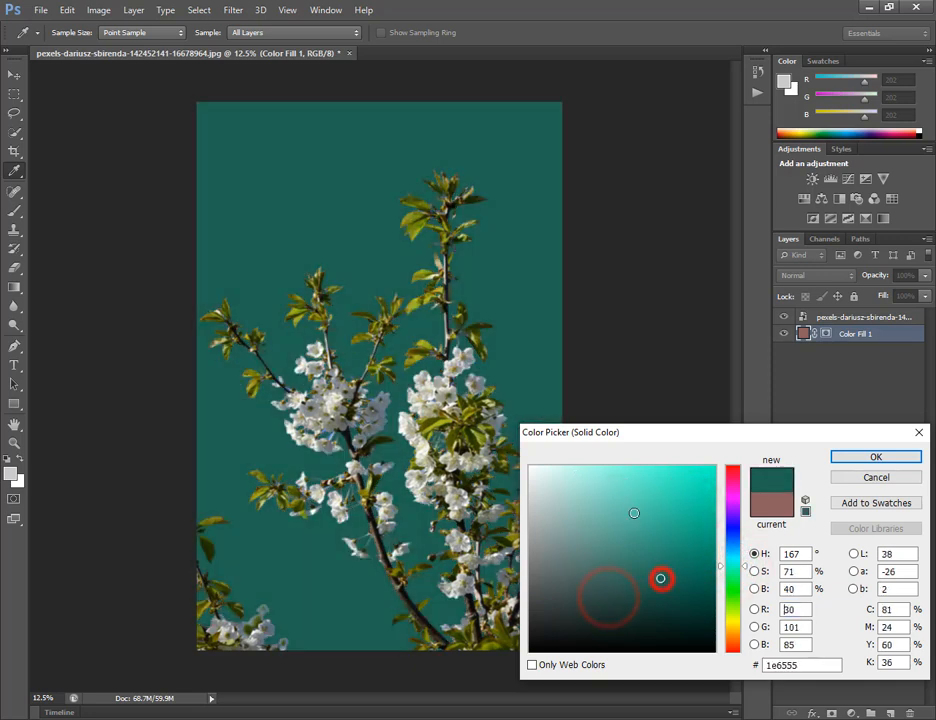
{"action": "left_click", "coordinate": [629, 508]}
{"action": "left_click", "coordinate": [623, 485]}
{"action": "left_click", "coordinate": [660, 485]}
{"action": "left_click", "coordinate": [568, 503]}
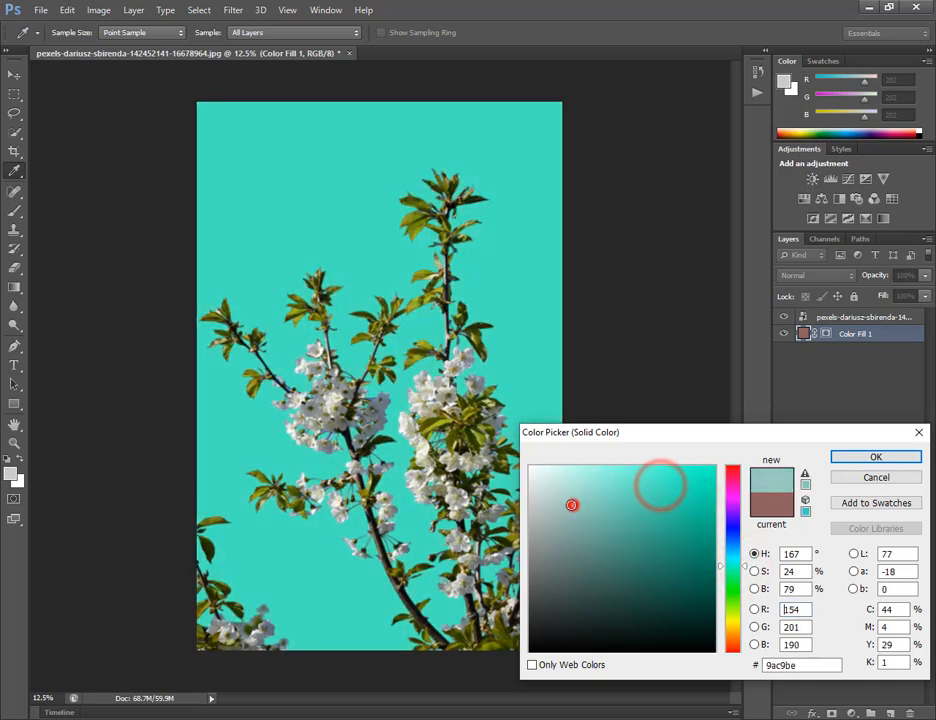
{"action": "left_click", "coordinate": [548, 560]}
{"action": "left_click", "coordinate": [851, 478]}
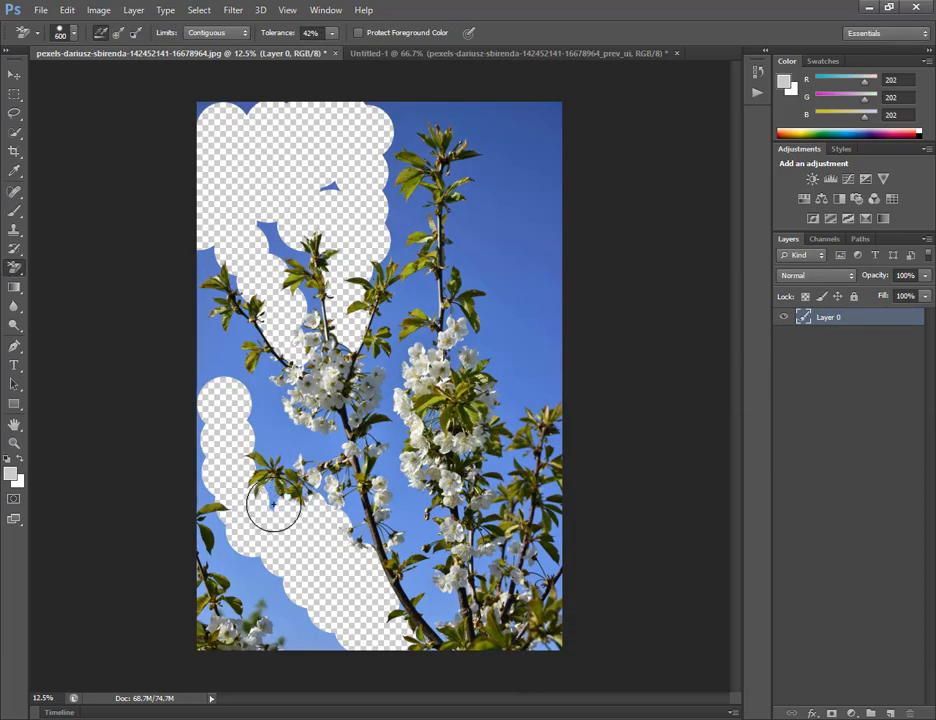
- Erase more blue sky around the lower-left branches and along the photo's right side with the Background Eraser
{"action": "mouse_move", "coordinate": [273, 505]}
{"action": "left_mouse_down"}
{"action": "mouse_move", "coordinate": [255, 503]}
{"action": "mouse_move", "coordinate": [259, 618]}
{"action": "mouse_move", "coordinate": [313, 618]}
{"action": "mouse_move", "coordinate": [302, 615]}
{"action": "left_mouse_up"}
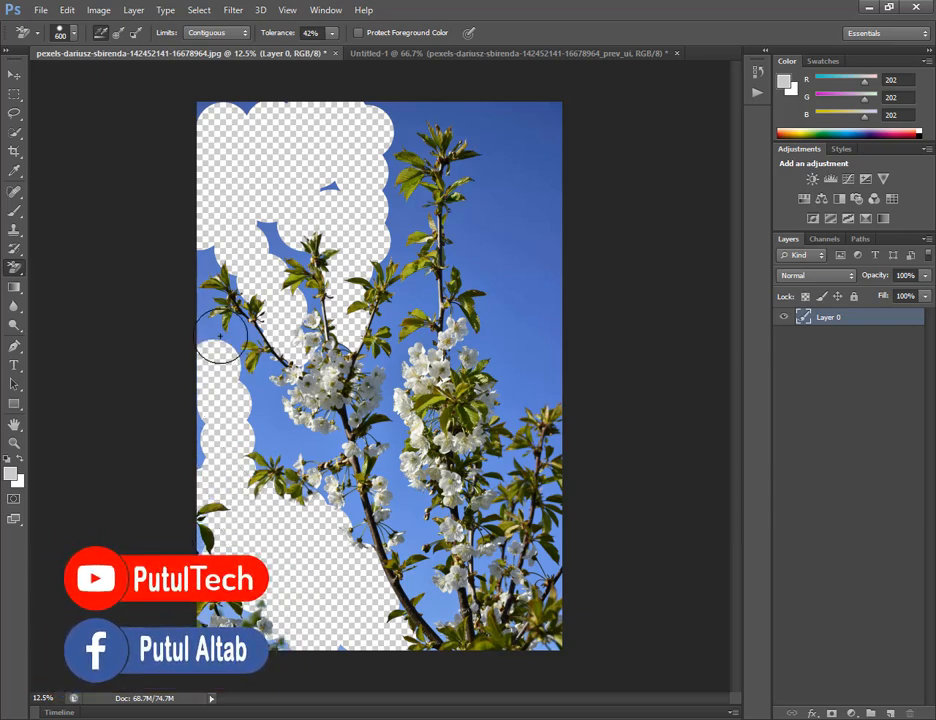
{"action": "mouse_move", "coordinate": [228, 350]}
{"action": "left_mouse_down"}
{"action": "mouse_move", "coordinate": [249, 387]}
{"action": "mouse_move", "coordinate": [303, 440]}
{"action": "mouse_move", "coordinate": [282, 434]}
{"action": "mouse_move", "coordinate": [255, 445]}
{"action": "mouse_move", "coordinate": [256, 427]}
{"action": "left_mouse_up"}
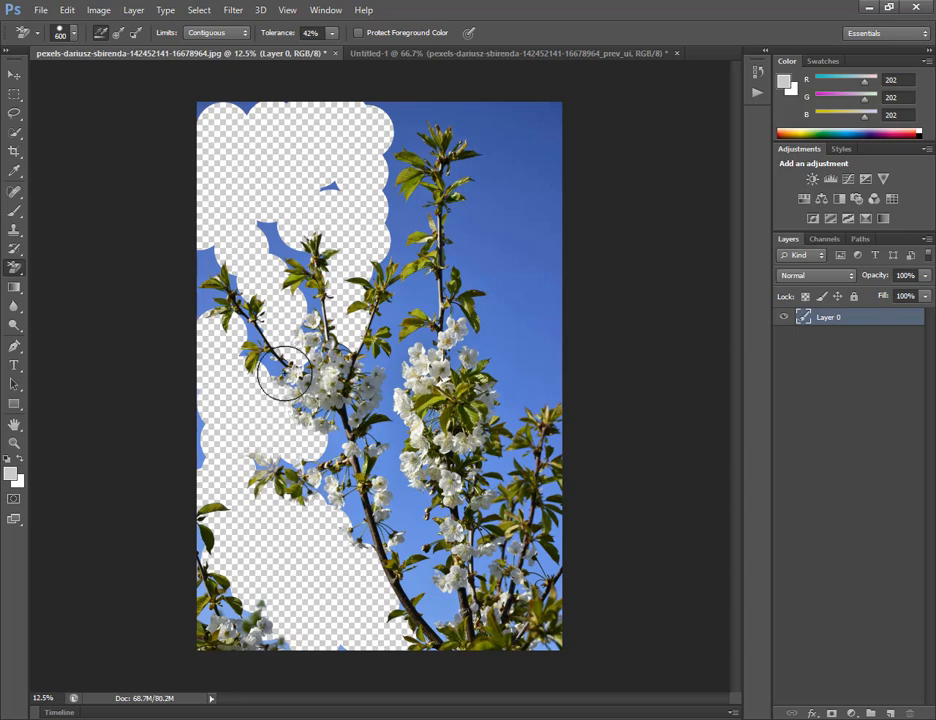
{"action": "mouse_move", "coordinate": [524, 204]}
{"action": "left_mouse_down"}
{"action": "mouse_move", "coordinate": [551, 266]}
{"action": "mouse_move", "coordinate": [509, 403]}
{"action": "mouse_move", "coordinate": [513, 382]}
{"action": "mouse_move", "coordinate": [480, 333]}
{"action": "mouse_move", "coordinate": [501, 308]}
{"action": "mouse_move", "coordinate": [498, 258]}
{"action": "mouse_move", "coordinate": [488, 230]}
{"action": "mouse_move", "coordinate": [461, 241]}
{"action": "mouse_move", "coordinate": [487, 222]}
{"action": "mouse_move", "coordinate": [498, 170]}
{"action": "mouse_move", "coordinate": [525, 110]}
{"action": "left_mouse_up"}
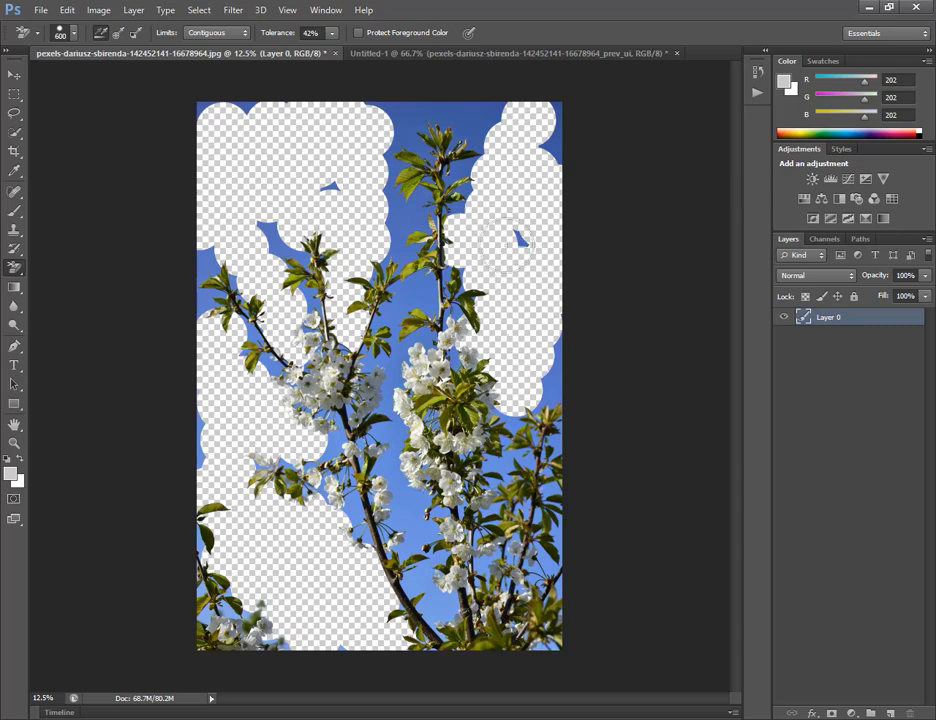
- Shift the cut-out blossom layer slightly to the left in the Untitled-1 document with the Move tool
{"action": "left_click", "coordinate": [472, 54]}
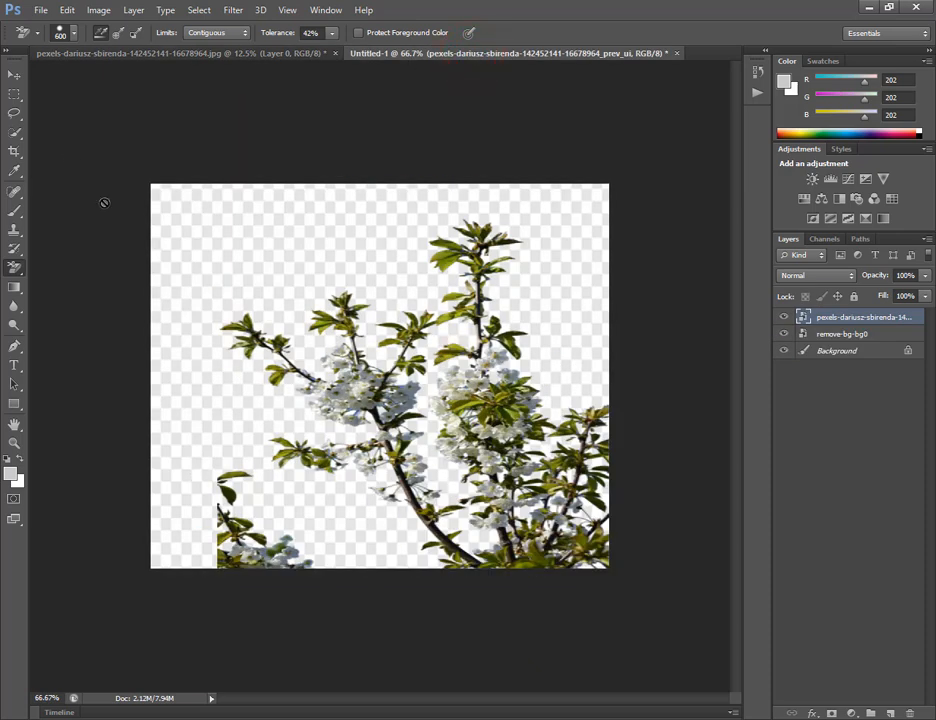
{"action": "left_click", "coordinate": [15, 76]}
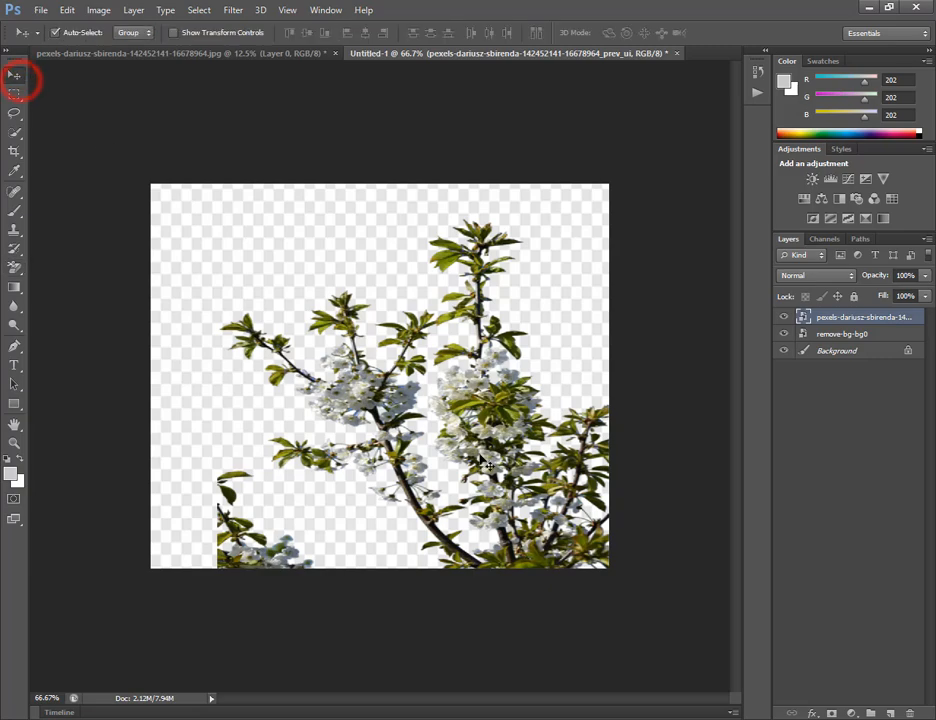
{"action": "mouse_move", "coordinate": [486, 460]}
{"action": "left_mouse_down"}
{"action": "mouse_move", "coordinate": [447, 420]}
{"action": "mouse_move", "coordinate": [434, 437]}
{"action": "mouse_move", "coordinate": [524, 404]}
{"action": "mouse_move", "coordinate": [448, 400]}
{"action": "mouse_move", "coordinate": [470, 462]}
{"action": "mouse_move", "coordinate": [473, 455]}
{"action": "left_mouse_up"}
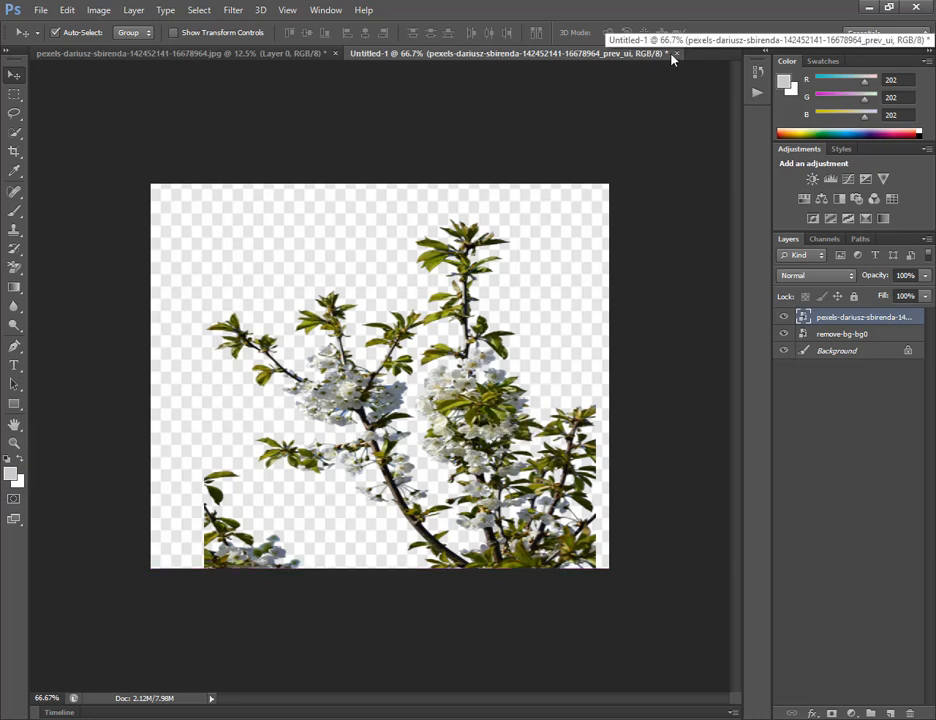
- Close the Untitled-1 document and the blossom photo without saving either one
{"action": "left_click", "coordinate": [675, 54]}
{"action": "left_click", "coordinate": [485, 277]}
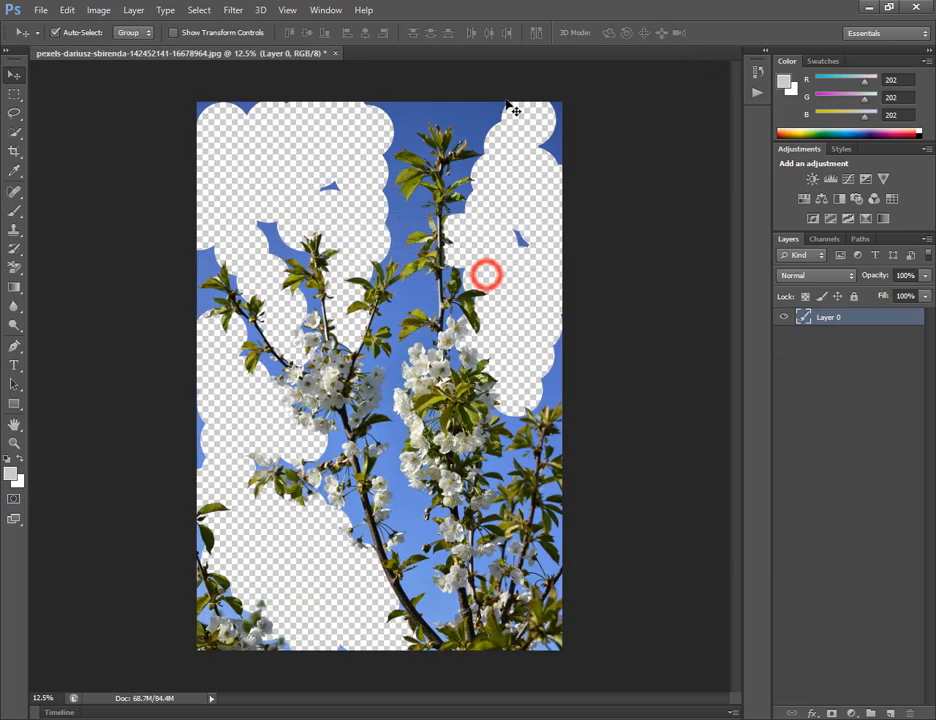
{"action": "left_click", "coordinate": [335, 53]}
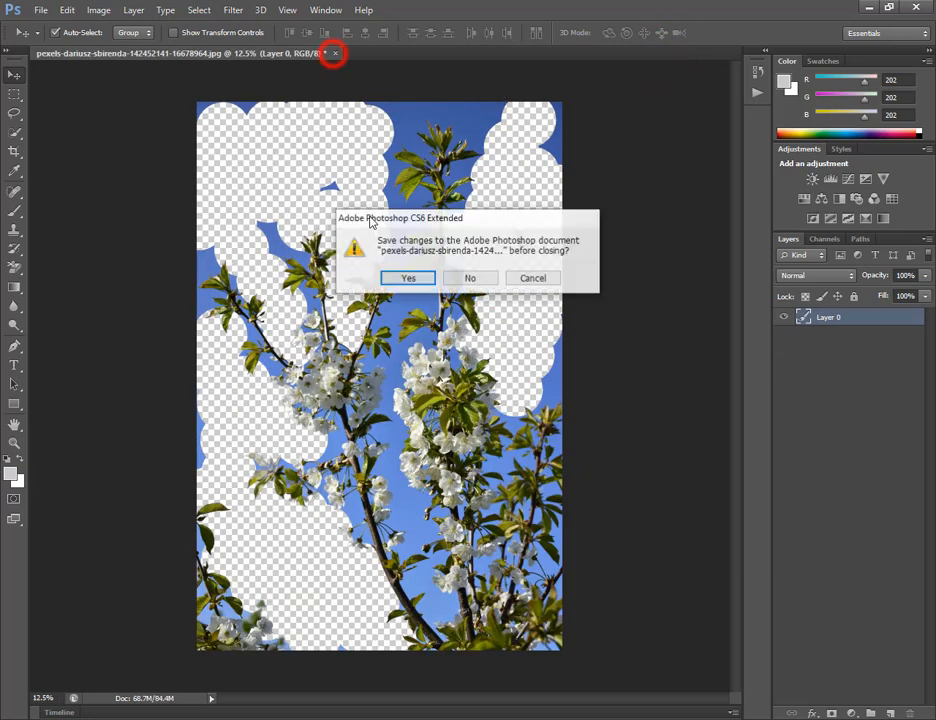
{"action": "left_click", "coordinate": [469, 284]}
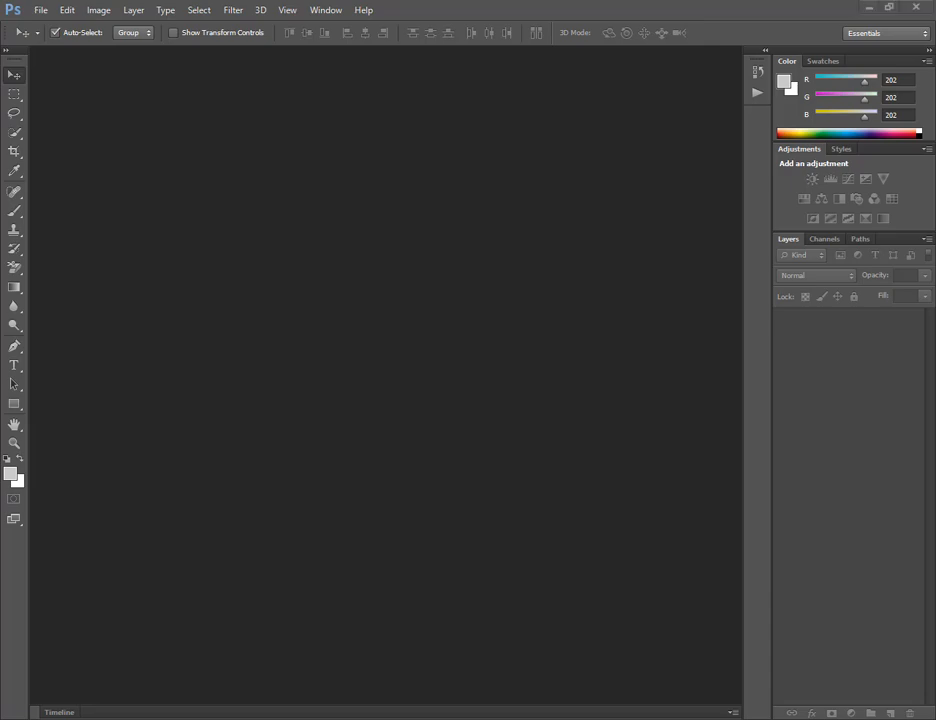
- Switch to the browser, close the White Blossoms on Leaves photo, browse the single tree results on Pexels, and minimize the browser
{"action": "key", "text": "alt+Tab"}
{"action": "left_click_drag", "start_coordinate": [630, 305], "coordinate": [384, 499]}
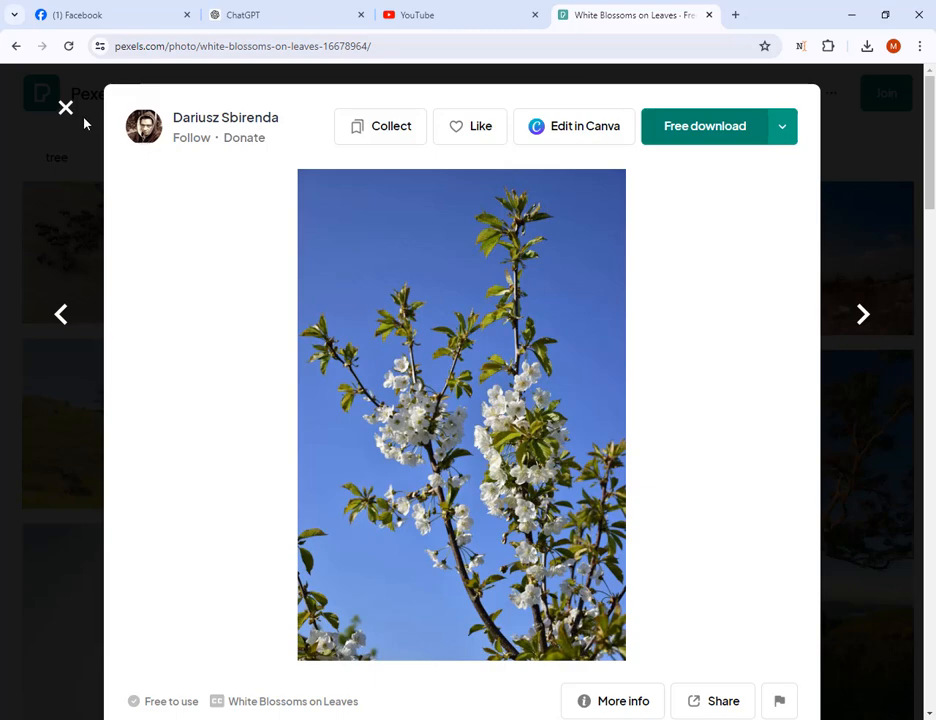
{"action": "left_click", "coordinate": [63, 110]}
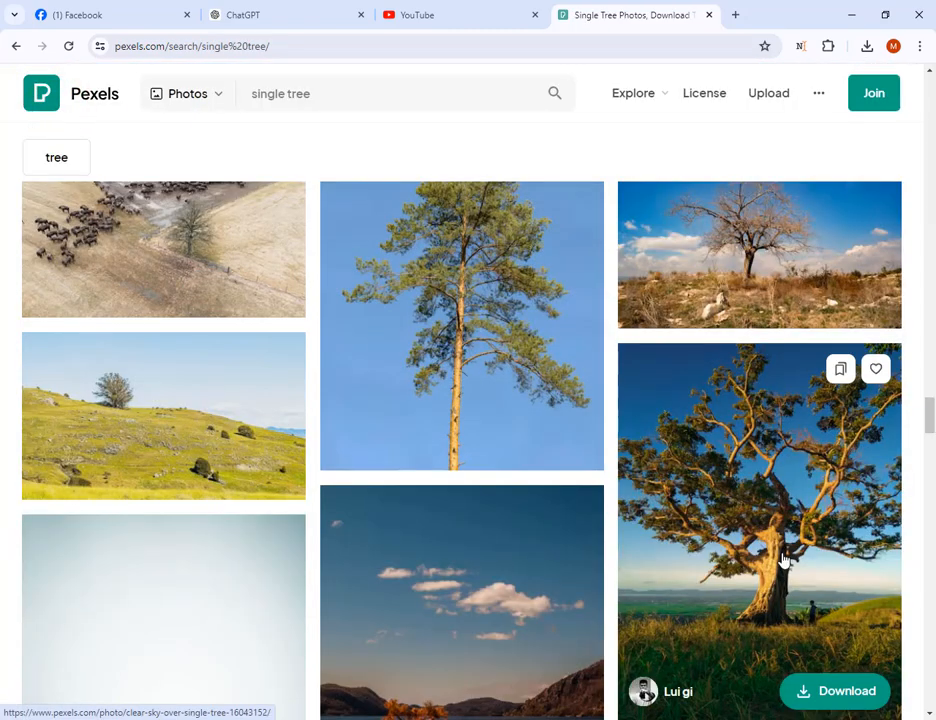
{"action": "scroll", "coordinate": [560, 626], "scroll_direction": "up", "scroll_amount": 2}
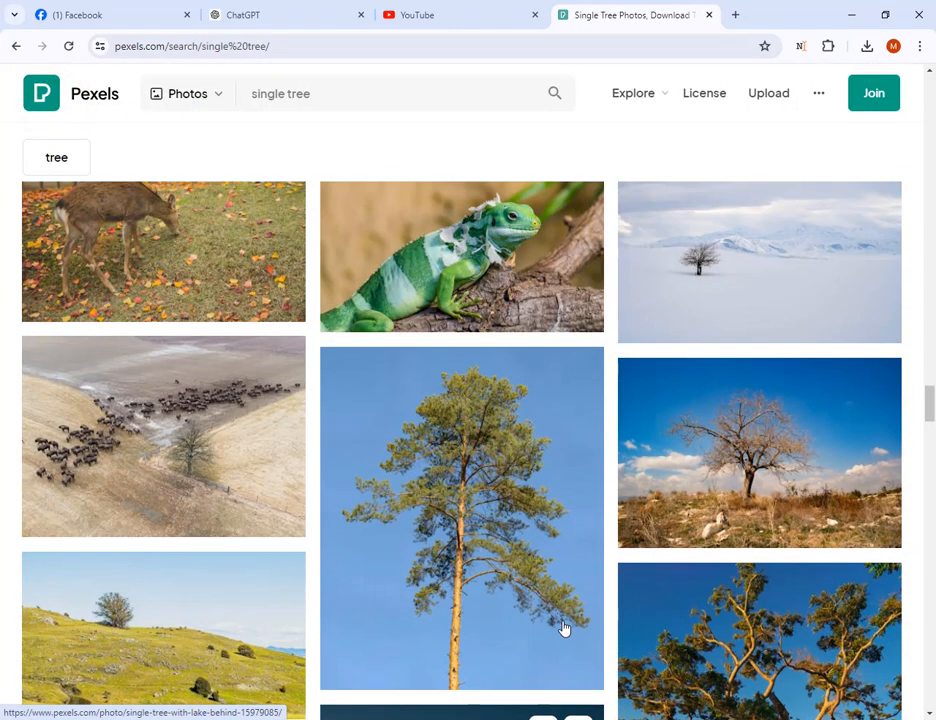
{"action": "scroll", "coordinate": [563, 627], "scroll_direction": "down", "scroll_amount": 6}
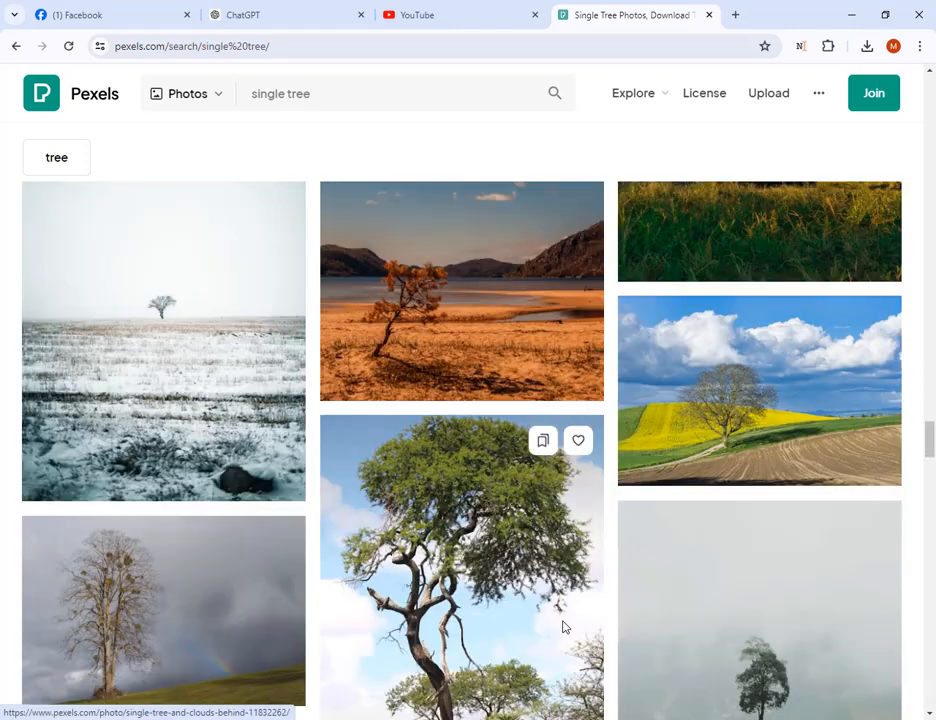
{"action": "left_click", "coordinate": [851, 14]}
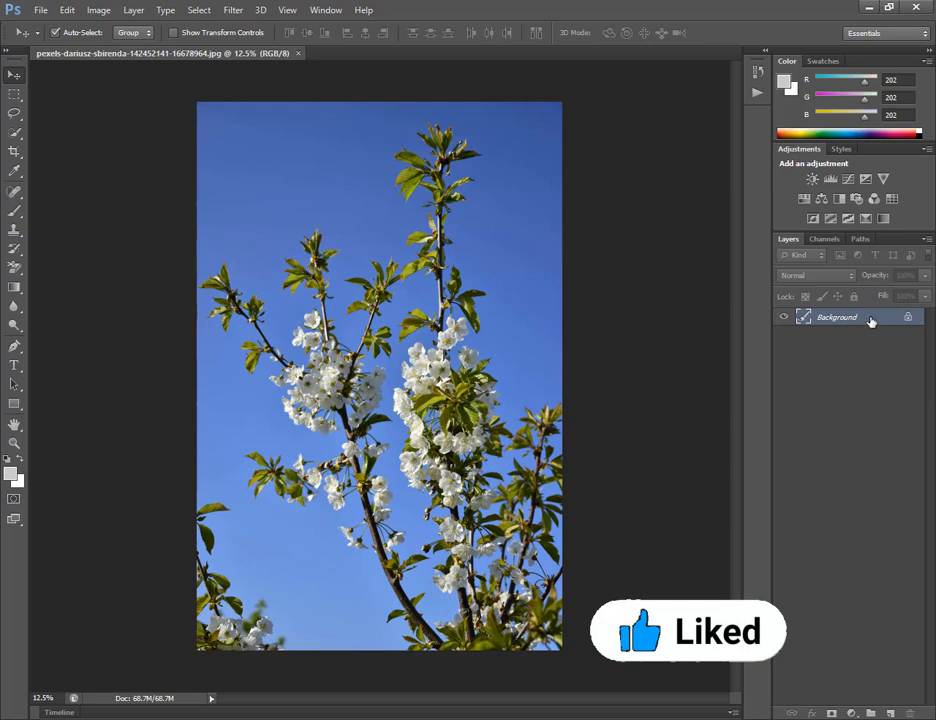
- Convert the locked Background layer of the blossom photo into a regular layer named Layer 0
{"action": "double_click", "coordinate": [907, 318]}
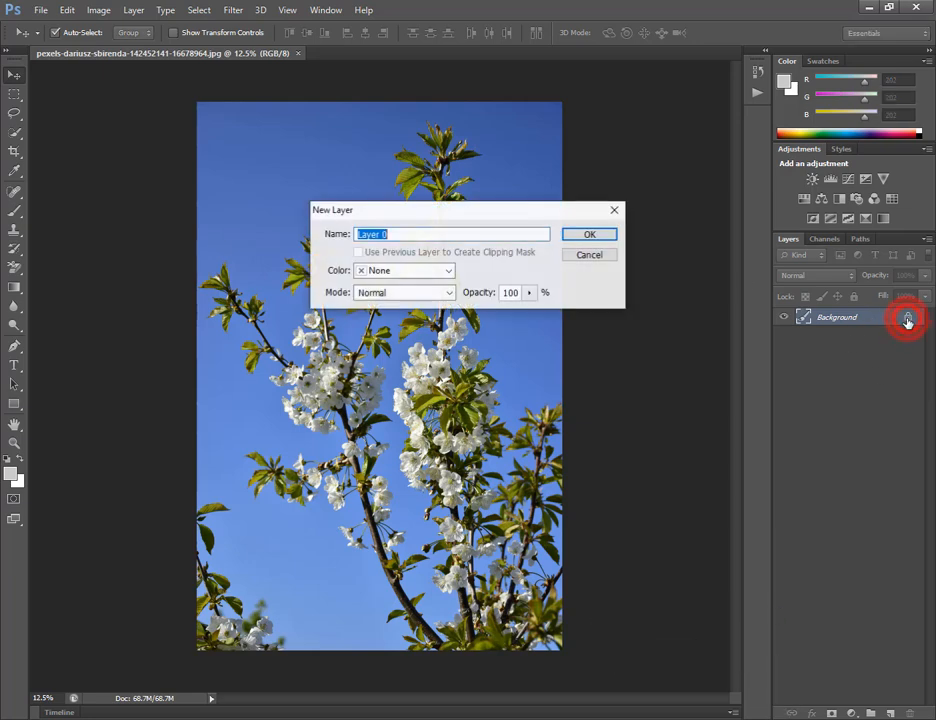
{"action": "left_click", "coordinate": [590, 235]}
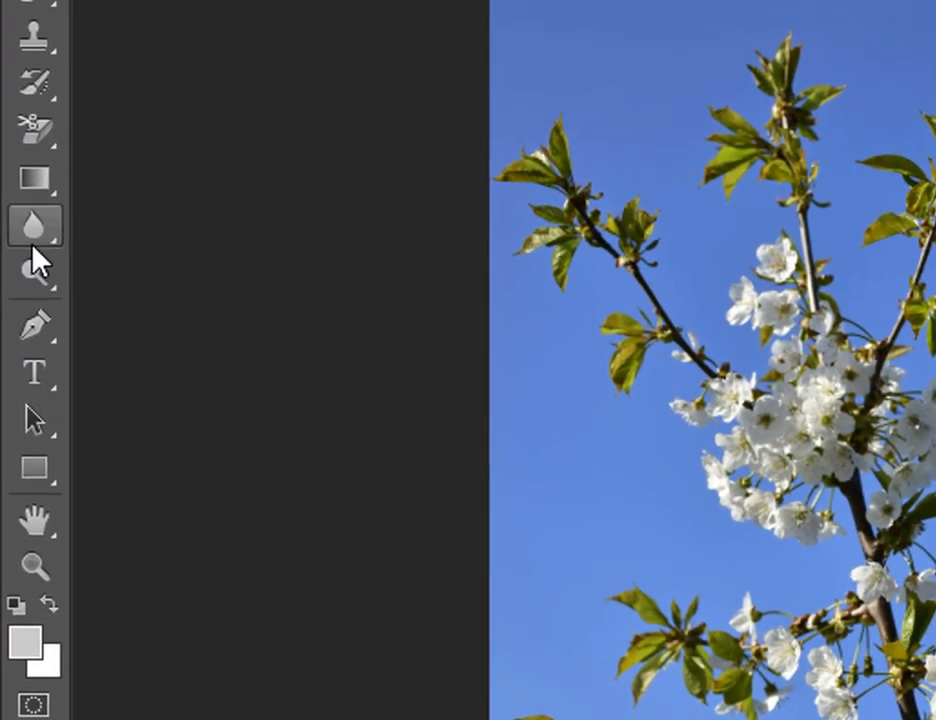
- Set up the Background Eraser tool with Contiguous limits and a tolerance of 51%
{"action": "left_click", "coordinate": [44, 121]}
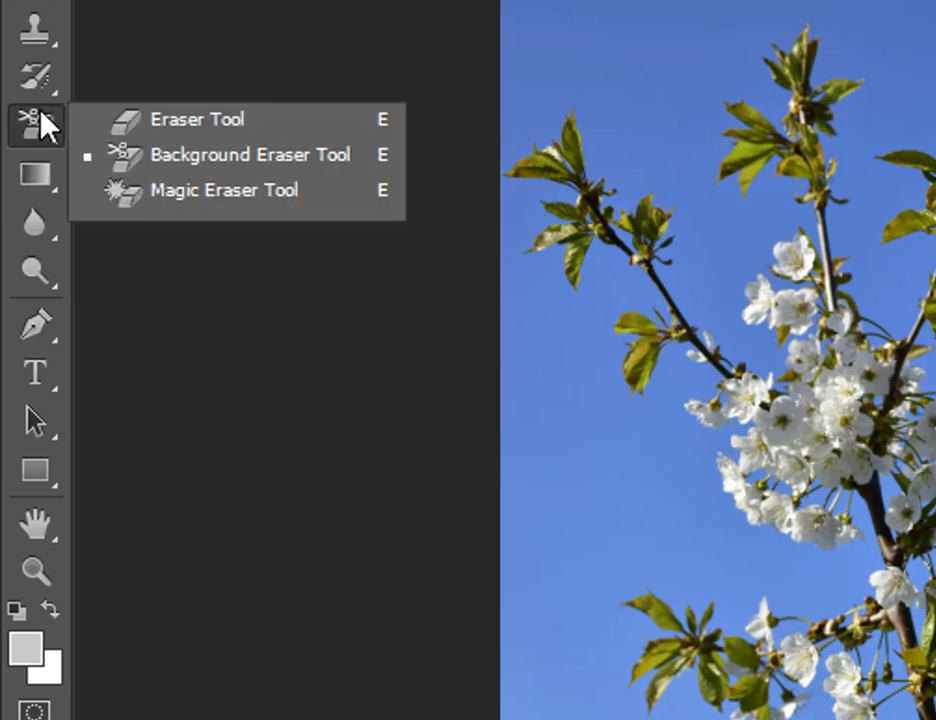
{"action": "left_click", "coordinate": [257, 160]}
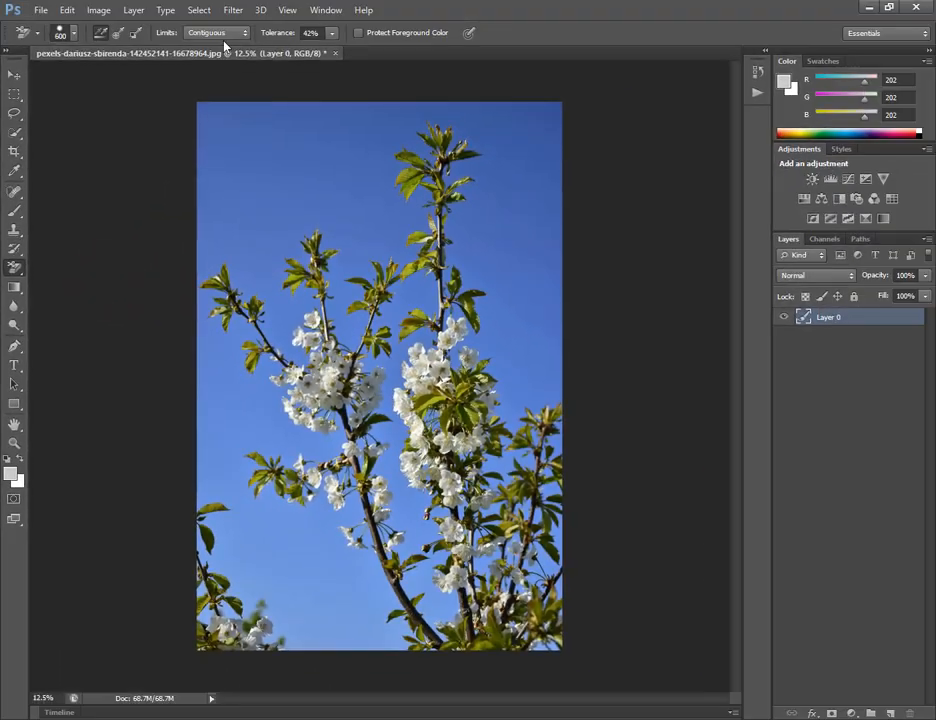
{"action": "left_click", "coordinate": [218, 34]}
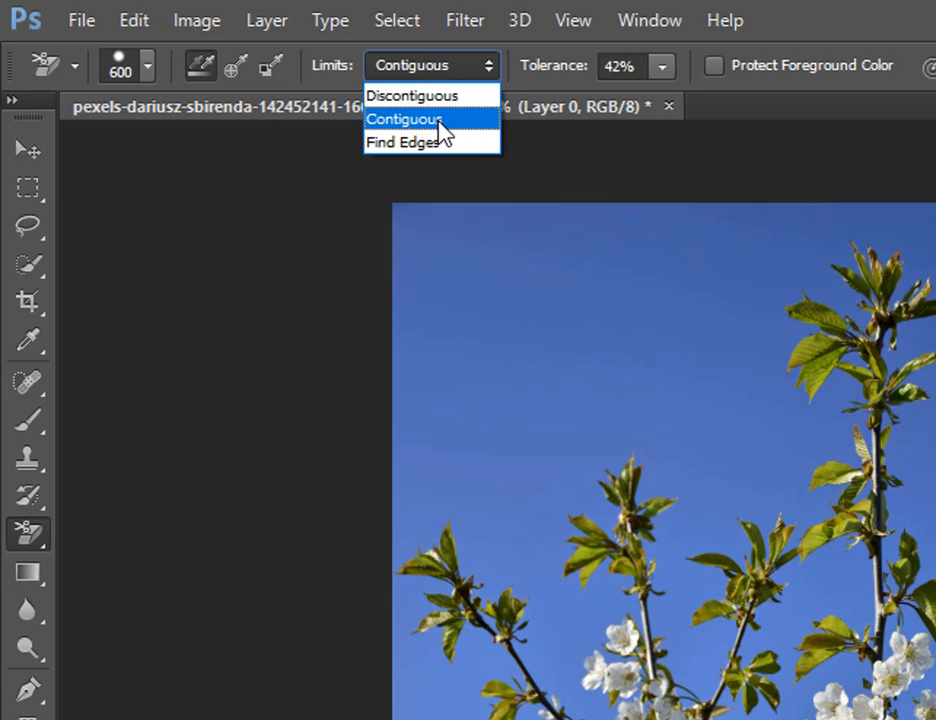
{"action": "left_click", "coordinate": [440, 120]}
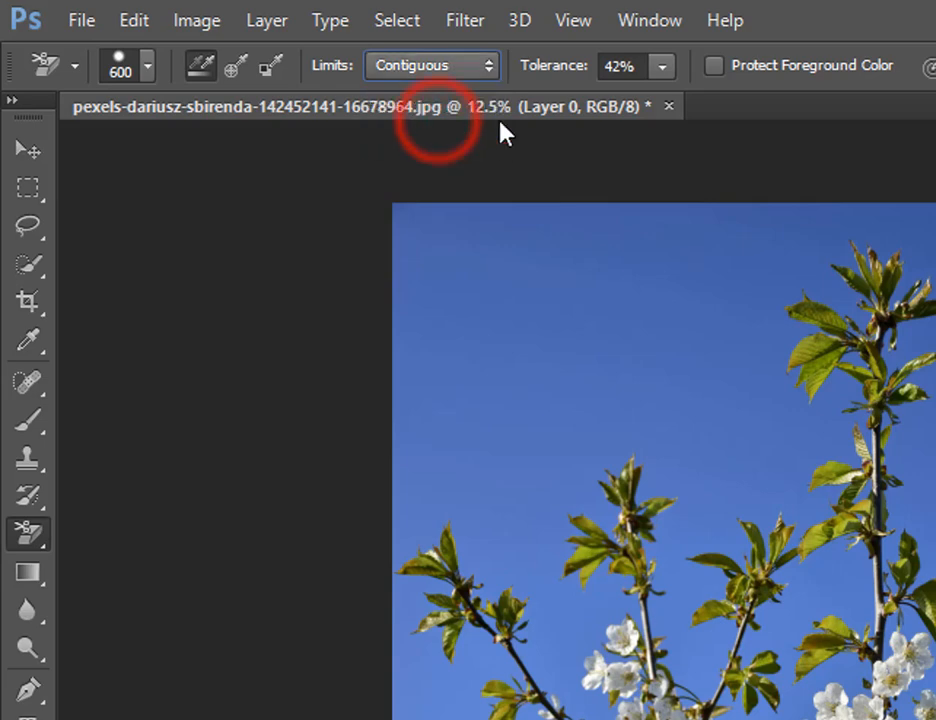
{"action": "left_click", "coordinate": [666, 70]}
{"action": "mouse_move", "coordinate": [662, 98]}
{"action": "left_mouse_down"}
{"action": "mouse_move", "coordinate": [616, 98]}
{"action": "mouse_move", "coordinate": [676, 101]}
{"action": "left_mouse_up"}
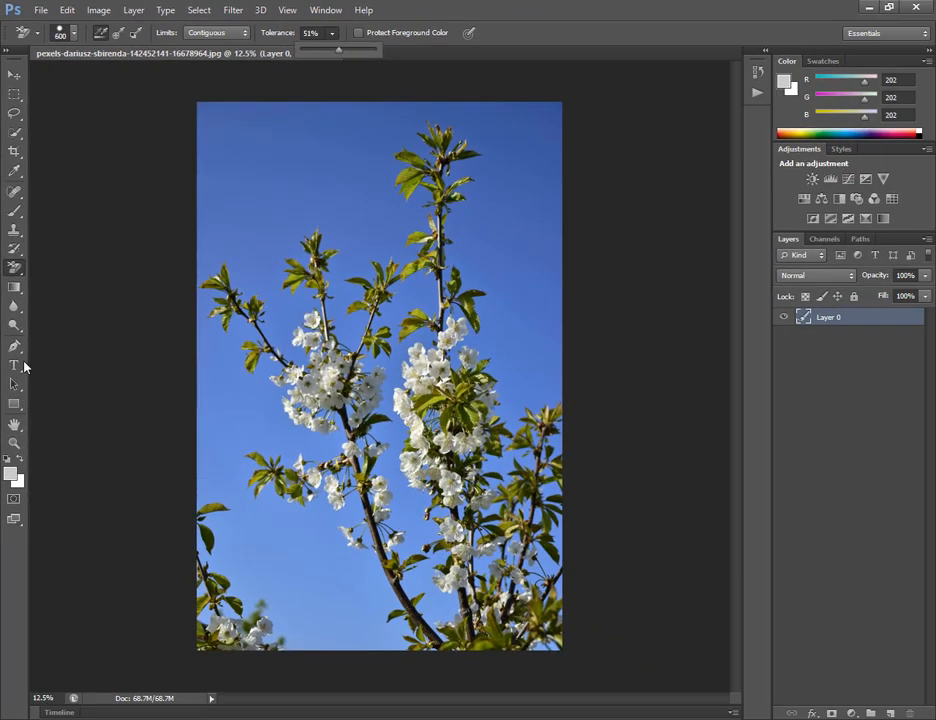
- Erase the blue sky from the photo's upper-left corner down to the blossoms and around the middle branch tip with the Background Eraser
{"action": "left_click", "coordinate": [18, 268]}
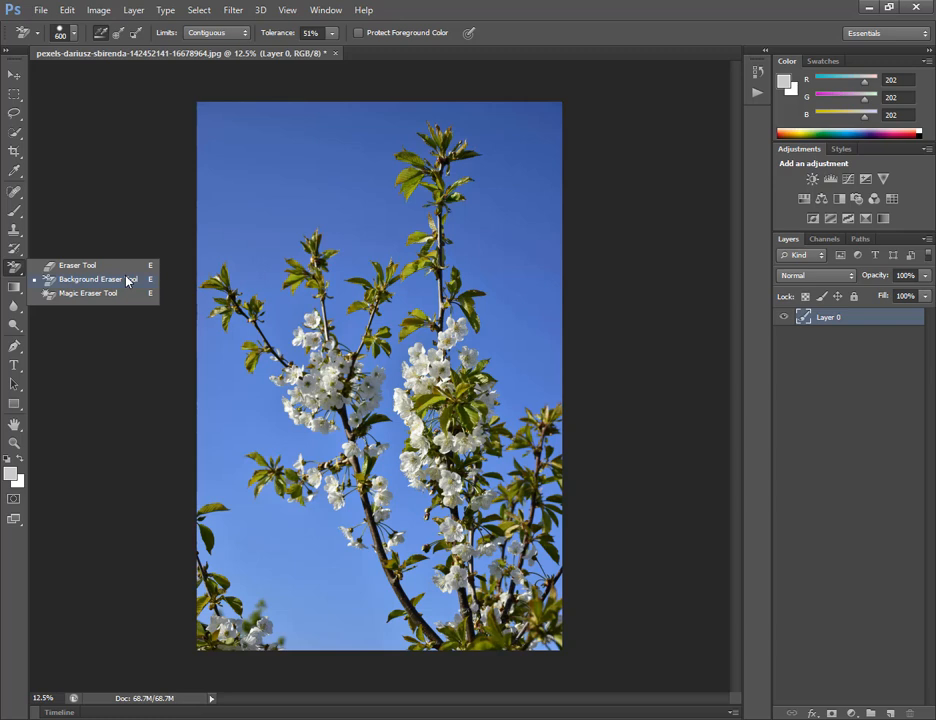
{"action": "left_click", "coordinate": [126, 280]}
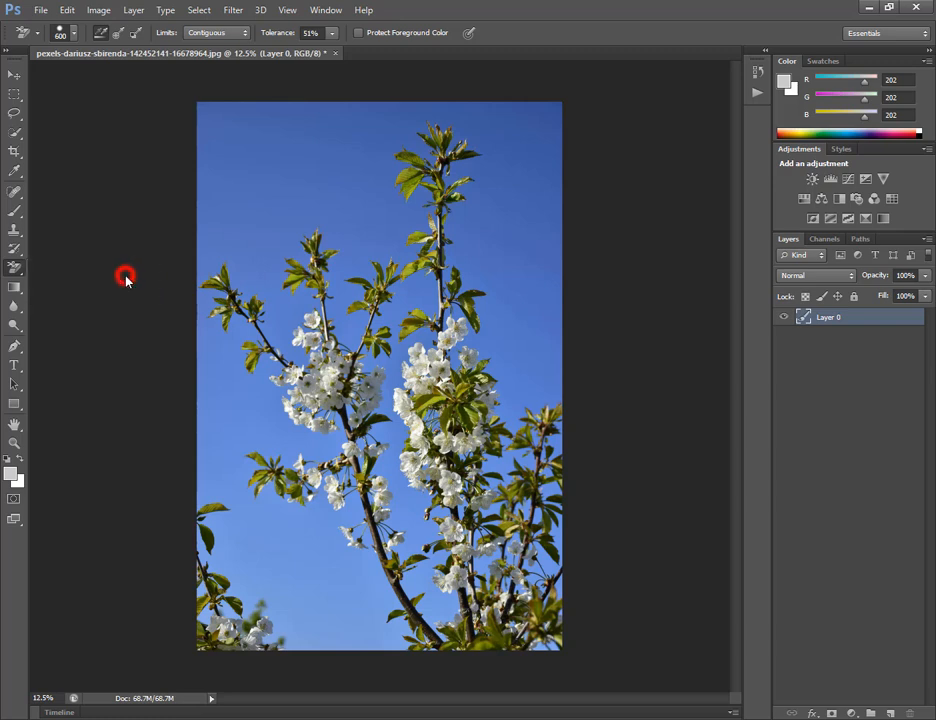
{"action": "right_click", "coordinate": [16, 271]}
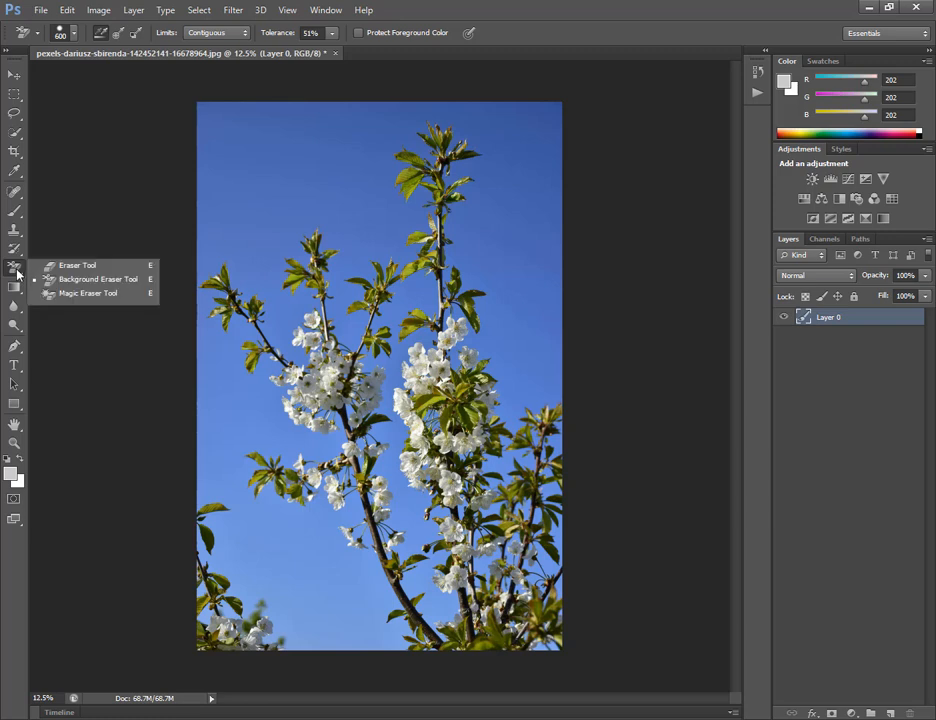
{"action": "left_click", "coordinate": [86, 280]}
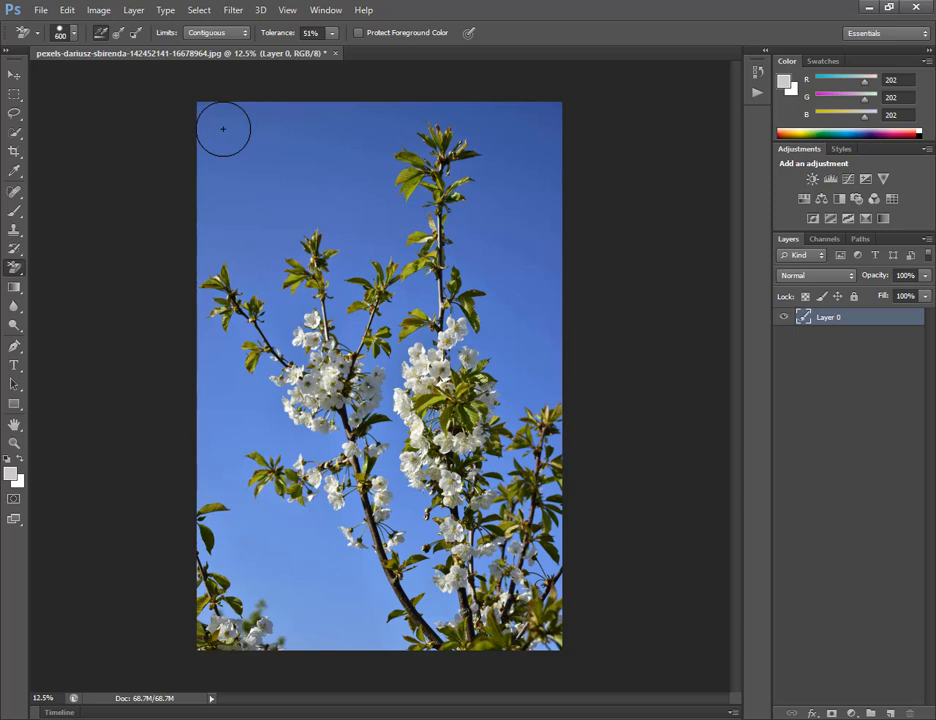
{"action": "mouse_move", "coordinate": [223, 128]}
{"action": "left_mouse_down"}
{"action": "mouse_move", "coordinate": [289, 352]}
{"action": "mouse_move", "coordinate": [290, 322]}
{"action": "mouse_move", "coordinate": [308, 302]}
{"action": "mouse_move", "coordinate": [291, 307]}
{"action": "mouse_move", "coordinate": [278, 295]}
{"action": "mouse_move", "coordinate": [269, 262]}
{"action": "mouse_move", "coordinate": [276, 244]}
{"action": "mouse_move", "coordinate": [288, 246]}
{"action": "mouse_move", "coordinate": [289, 220]}
{"action": "mouse_move", "coordinate": [342, 230]}
{"action": "left_mouse_up"}
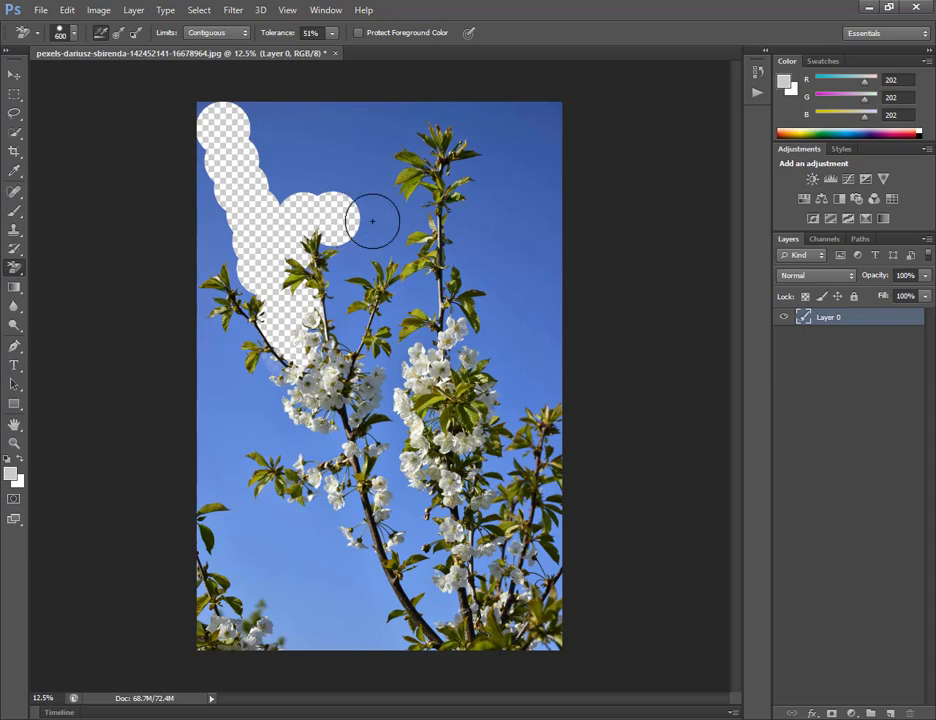
- Try erasing a spot of sky above the middle branch and its top leaves, and undo the erasing
{"action": "left_click", "coordinate": [335, 159]}
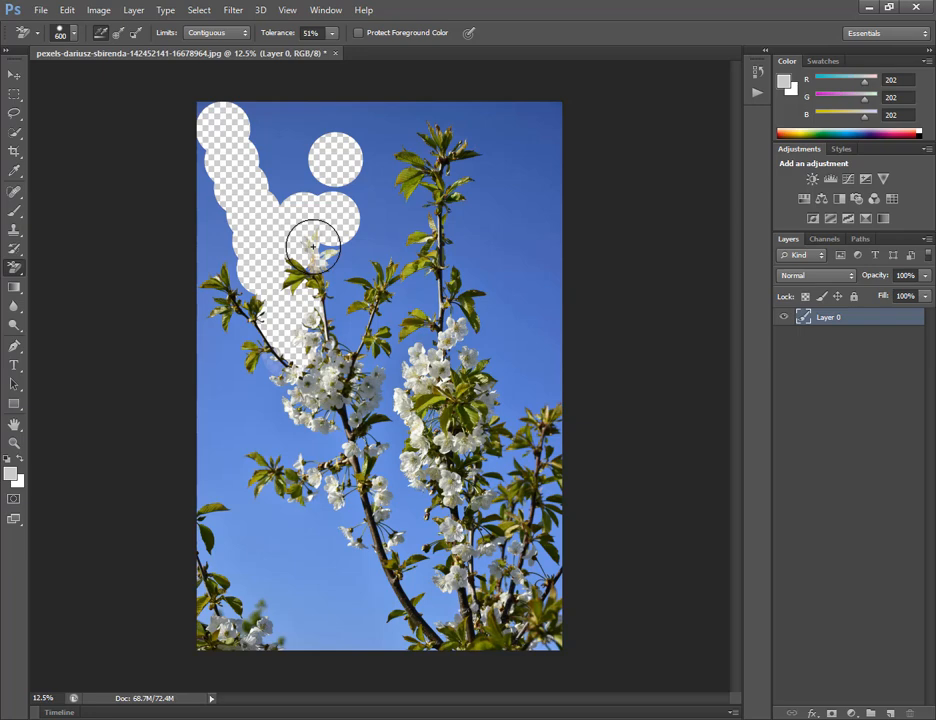
{"action": "key", "text": "ctrl+z"}
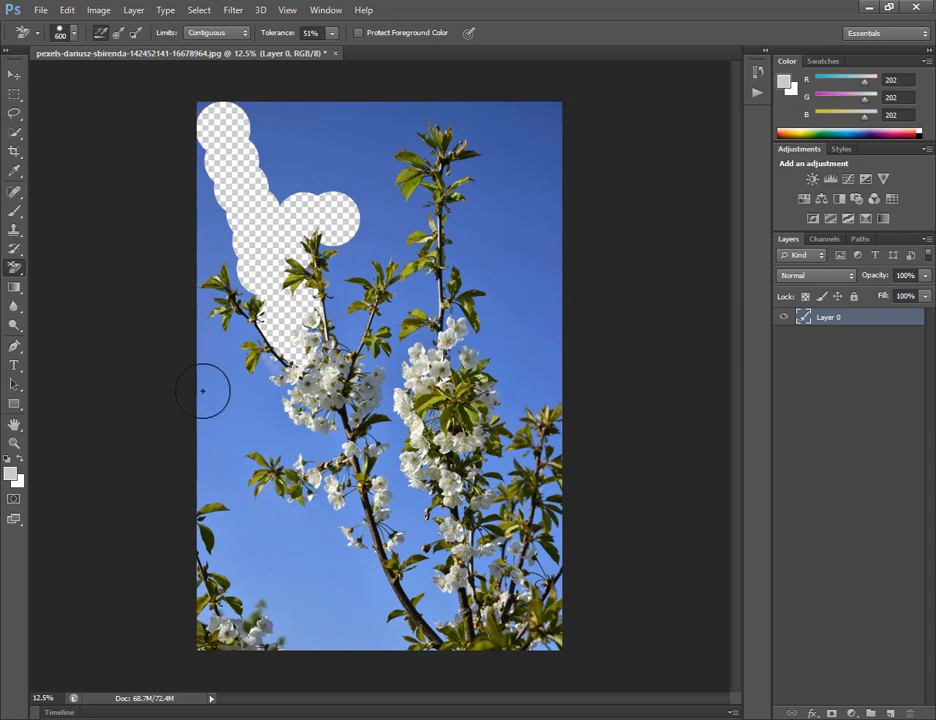
- Erase the sky from the photo's left edge down to the bottom and along the underside of the middle branch with the Background Eraser
{"action": "mouse_move", "coordinate": [202, 390]}
{"action": "left_mouse_down"}
{"action": "mouse_move", "coordinate": [215, 395]}
{"action": "mouse_move", "coordinate": [219, 418]}
{"action": "left_mouse_up"}
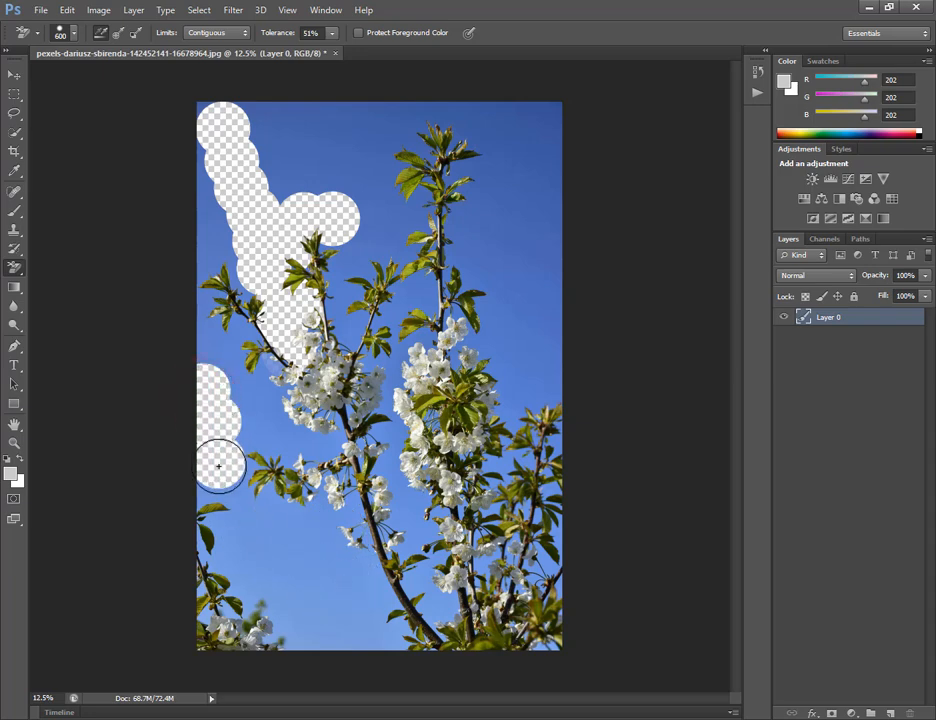
{"action": "mouse_move", "coordinate": [229, 486]}
{"action": "left_mouse_down"}
{"action": "mouse_move", "coordinate": [284, 560]}
{"action": "mouse_move", "coordinate": [342, 596]}
{"action": "mouse_move", "coordinate": [381, 640]}
{"action": "left_mouse_up"}
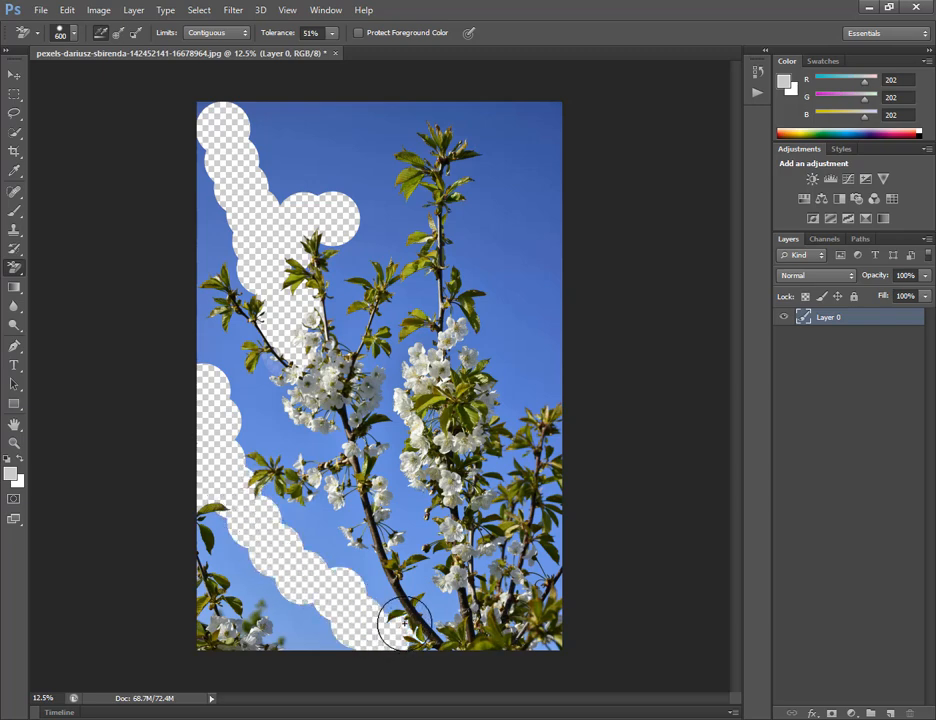
{"action": "mouse_move", "coordinate": [400, 627]}
{"action": "left_mouse_down"}
{"action": "mouse_move", "coordinate": [366, 616]}
{"action": "mouse_move", "coordinate": [376, 606]}
{"action": "mouse_move", "coordinate": [366, 571]}
{"action": "mouse_move", "coordinate": [334, 556]}
{"action": "mouse_move", "coordinate": [313, 524]}
{"action": "mouse_move", "coordinate": [318, 495]}
{"action": "mouse_move", "coordinate": [305, 539]}
{"action": "mouse_move", "coordinate": [274, 529]}
{"action": "mouse_move", "coordinate": [272, 508]}
{"action": "mouse_move", "coordinate": [313, 535]}
{"action": "mouse_move", "coordinate": [330, 494]}
{"action": "left_mouse_up"}
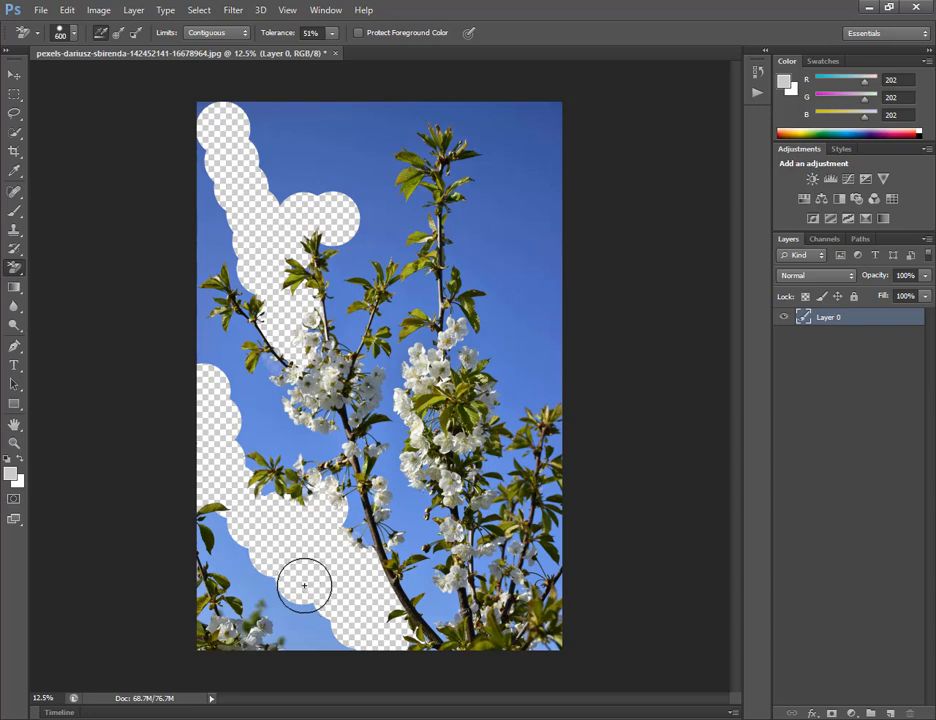
- Try erasing the remaining sky around the leaves and blossoms in the photo's lower-left corner, and undo the erasing
{"action": "mouse_move", "coordinate": [307, 630]}
{"action": "left_mouse_down"}
{"action": "mouse_move", "coordinate": [347, 629]}
{"action": "mouse_move", "coordinate": [341, 638]}
{"action": "mouse_move", "coordinate": [313, 627]}
{"action": "mouse_move", "coordinate": [261, 583]}
{"action": "mouse_move", "coordinate": [247, 606]}
{"action": "left_mouse_up"}
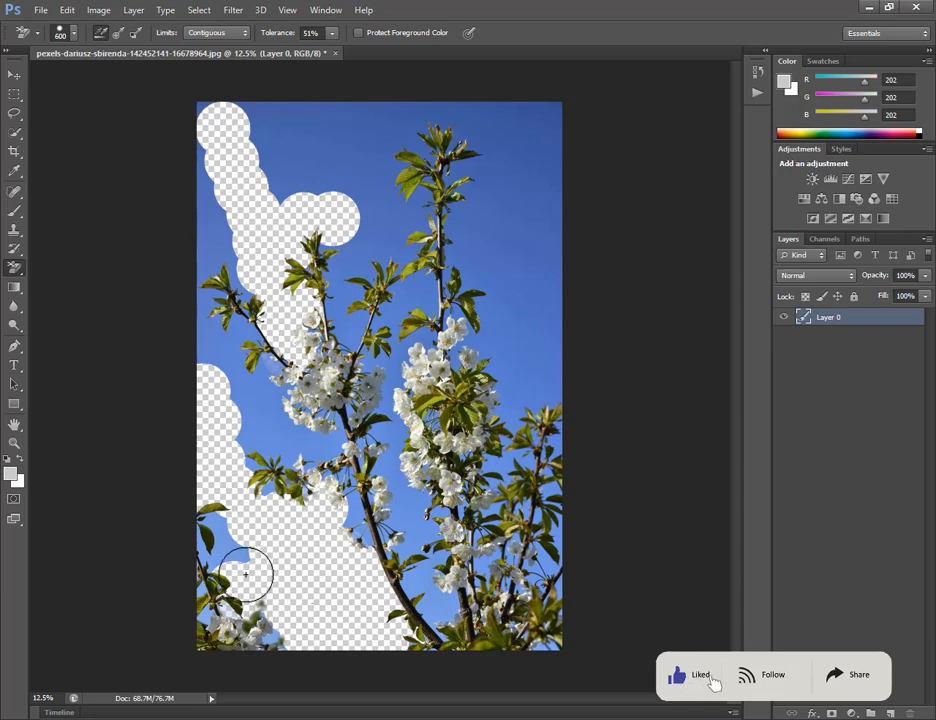
{"action": "left_click", "coordinate": [221, 528]}
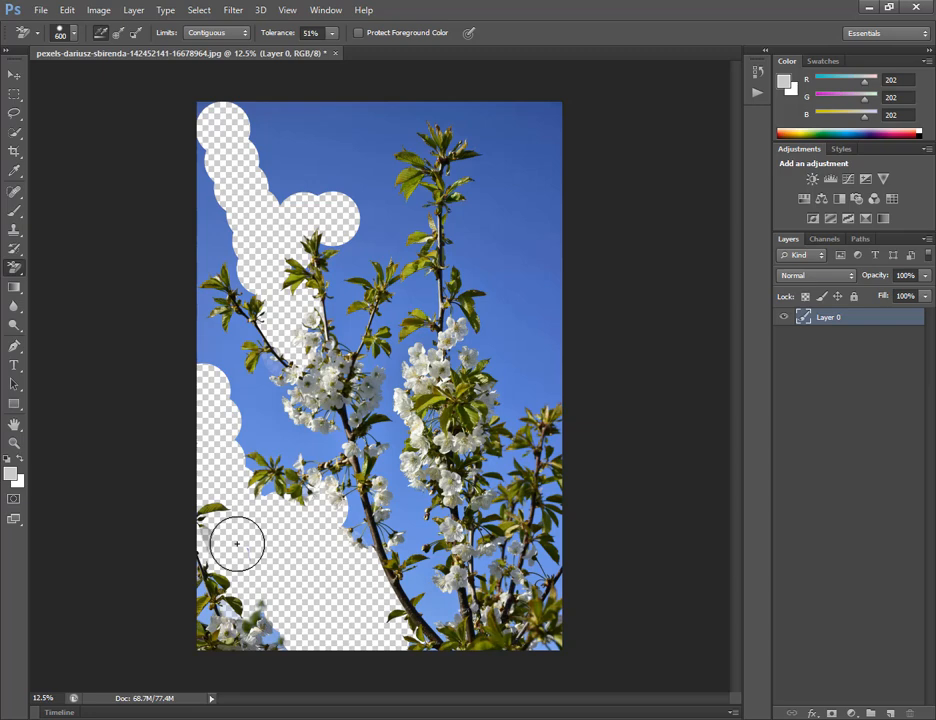
{"action": "key", "text": "ctrl+z"}
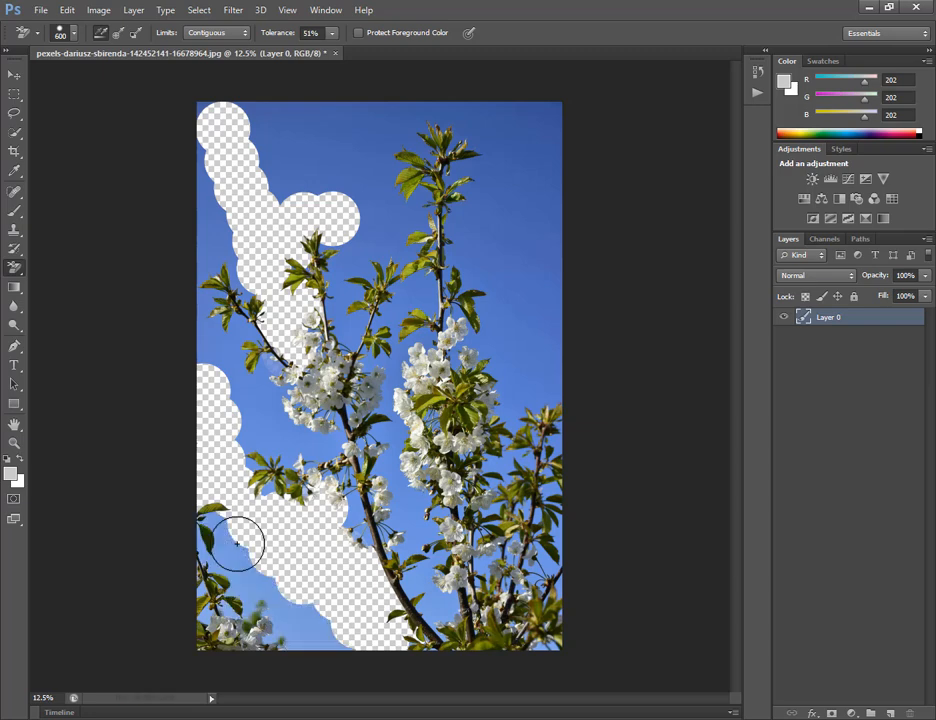
- Erase the sky beside the lower-left leaves and blossoms, and along the photo's right edge down to the tip of the lower-right branch
{"action": "mouse_move", "coordinate": [237, 545]}
{"action": "left_mouse_down"}
{"action": "mouse_move", "coordinate": [262, 584]}
{"action": "mouse_move", "coordinate": [298, 596]}
{"action": "mouse_move", "coordinate": [327, 645]}
{"action": "left_mouse_up"}
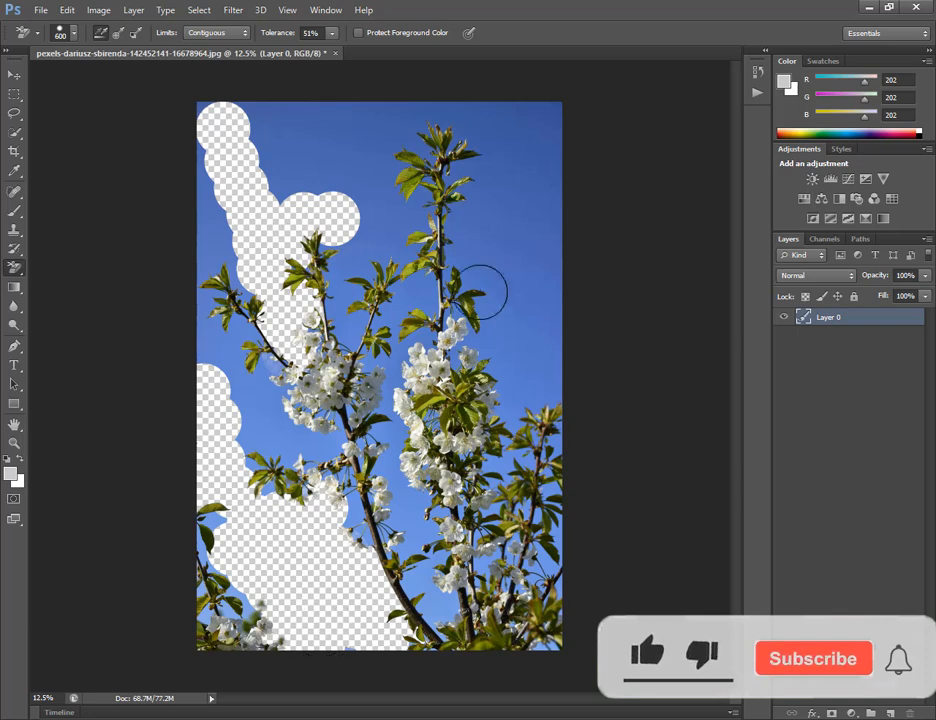
{"action": "left_click", "coordinate": [541, 119]}
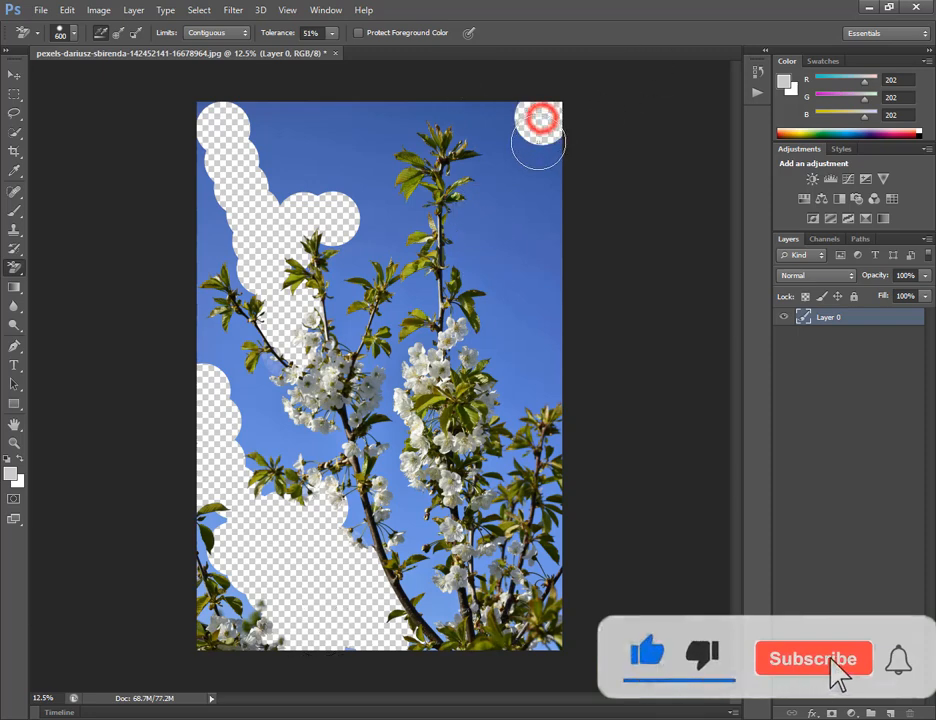
{"action": "mouse_move", "coordinate": [538, 143]}
{"action": "left_mouse_down"}
{"action": "mouse_move", "coordinate": [548, 236]}
{"action": "mouse_move", "coordinate": [526, 270]}
{"action": "mouse_move", "coordinate": [543, 384]}
{"action": "left_mouse_up"}
{"action": "left_click", "coordinate": [556, 275]}
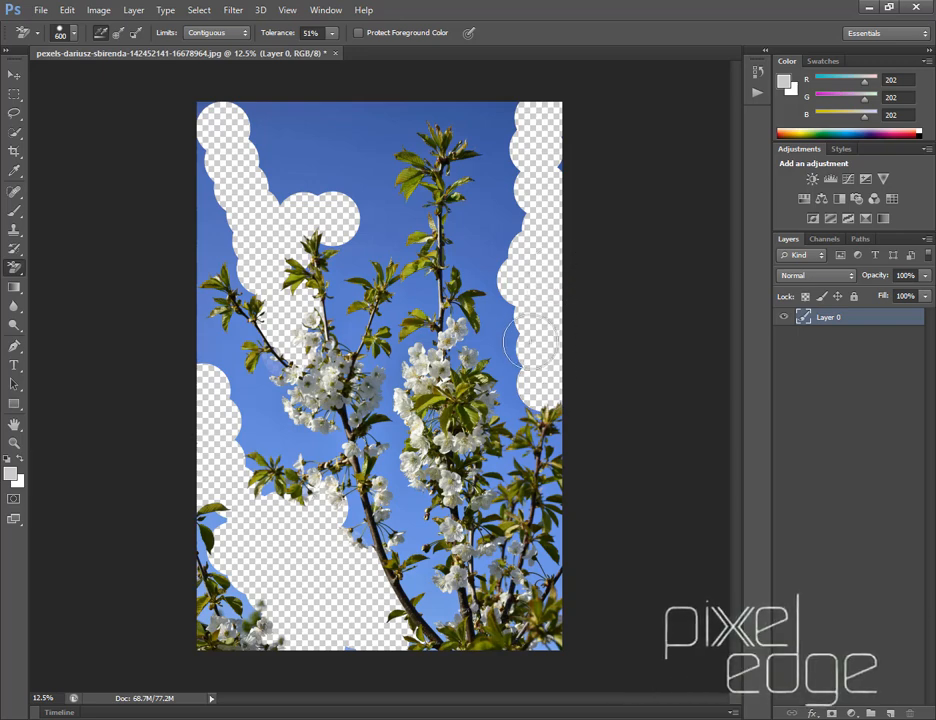
{"action": "left_click", "coordinate": [518, 400]}
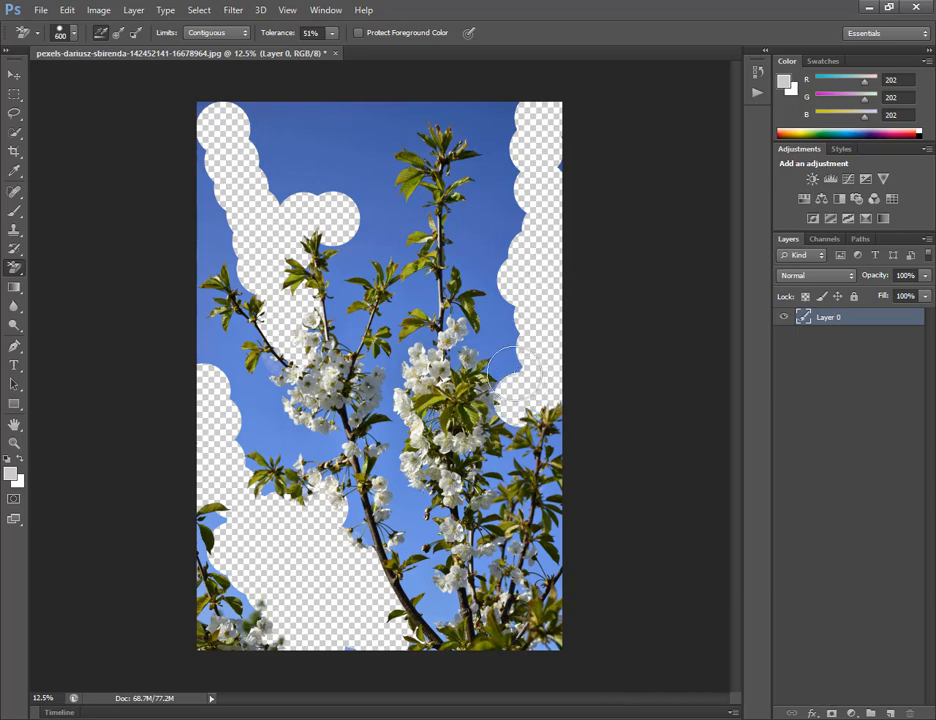
- Erase the sky on the right side of the tall branch, up along its blossoms and stem and around its top leaves
{"action": "left_click", "coordinate": [514, 372]}
{"action": "left_click", "coordinate": [497, 347]}
{"action": "left_click", "coordinate": [507, 305]}
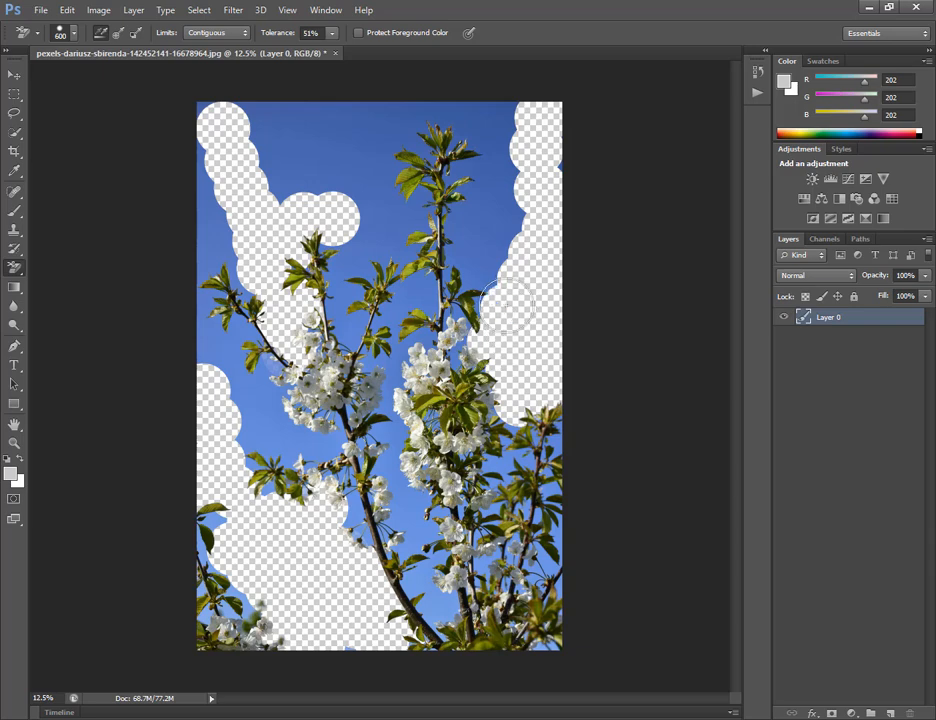
{"action": "left_click", "coordinate": [488, 262]}
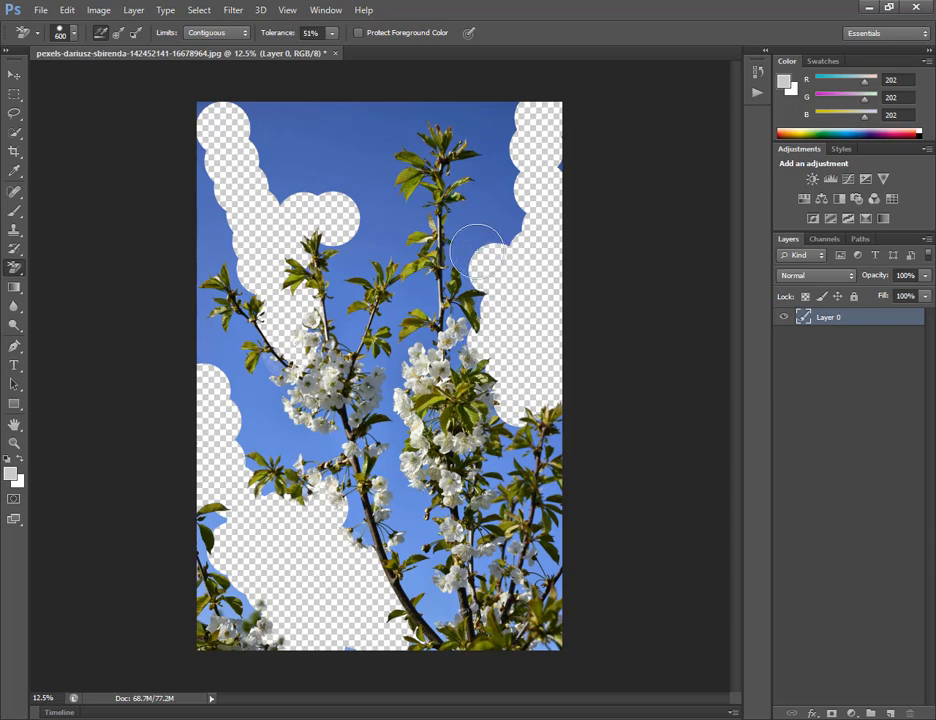
{"action": "left_click", "coordinate": [465, 222]}
{"action": "mouse_move", "coordinate": [497, 225]}
{"action": "left_mouse_down"}
{"action": "mouse_move", "coordinate": [516, 128]}
{"action": "mouse_move", "coordinate": [433, 102]}
{"action": "mouse_move", "coordinate": [413, 107]}
{"action": "mouse_move", "coordinate": [405, 152]}
{"action": "left_mouse_up"}
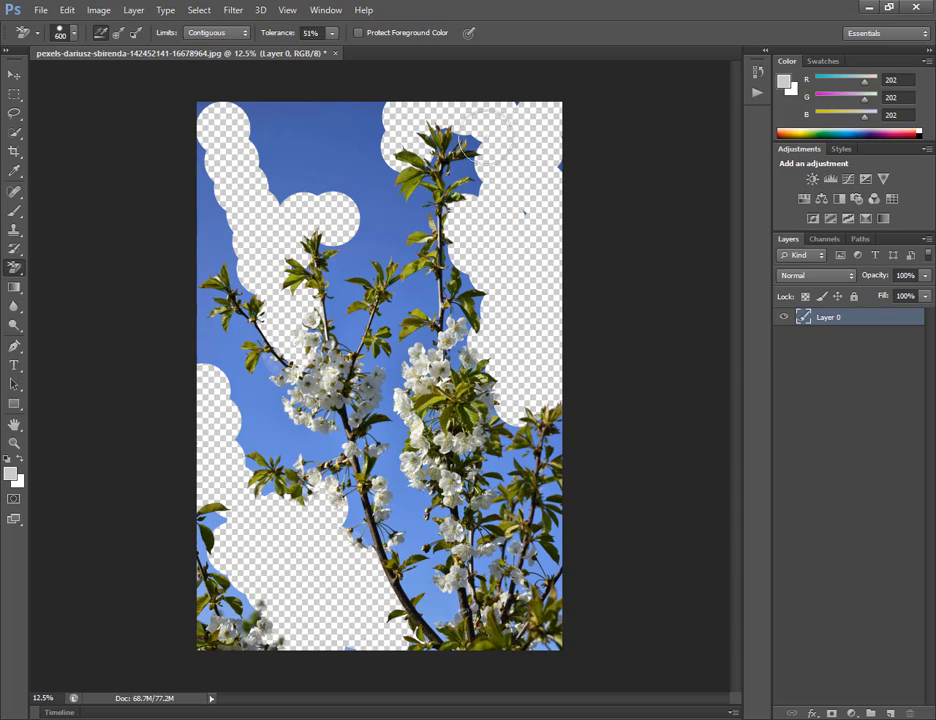
{"action": "mouse_move", "coordinate": [483, 138]}
{"action": "left_mouse_down"}
{"action": "mouse_move", "coordinate": [519, 170]}
{"action": "mouse_move", "coordinate": [485, 168]}
{"action": "mouse_move", "coordinate": [509, 255]}
{"action": "left_mouse_up"}
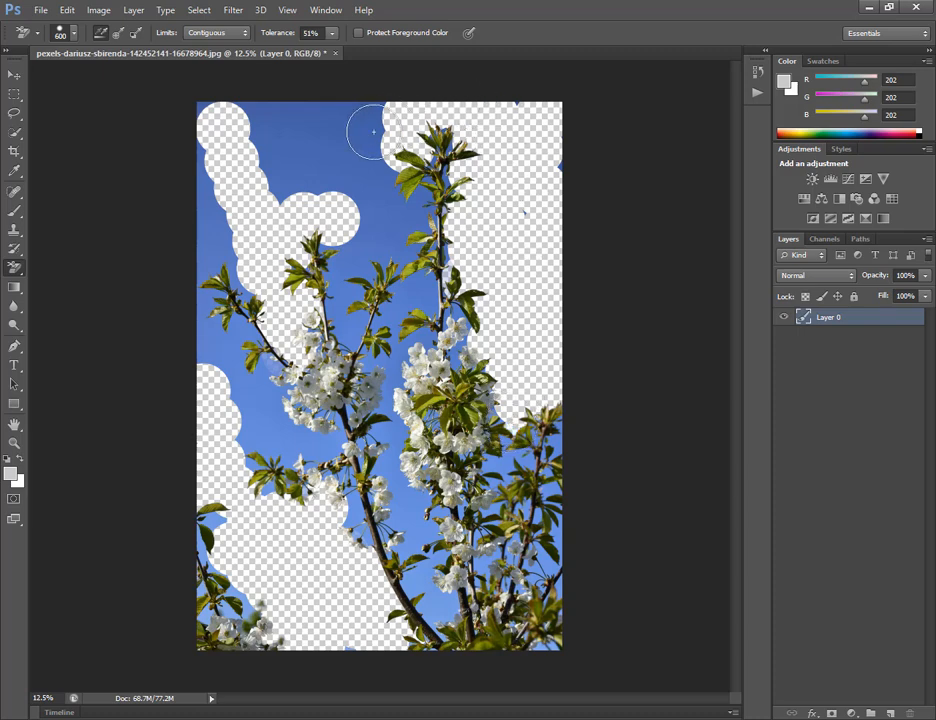
- Erase the remaining sky between the tall and middle branches, across the upper-left area and around the leftmost branch's leaves
{"action": "mouse_move", "coordinate": [366, 128]}
{"action": "left_mouse_down"}
{"action": "mouse_move", "coordinate": [368, 218]}
{"action": "mouse_move", "coordinate": [378, 231]}
{"action": "mouse_move", "coordinate": [352, 245]}
{"action": "mouse_move", "coordinate": [336, 276]}
{"action": "mouse_move", "coordinate": [348, 313]}
{"action": "left_mouse_up"}
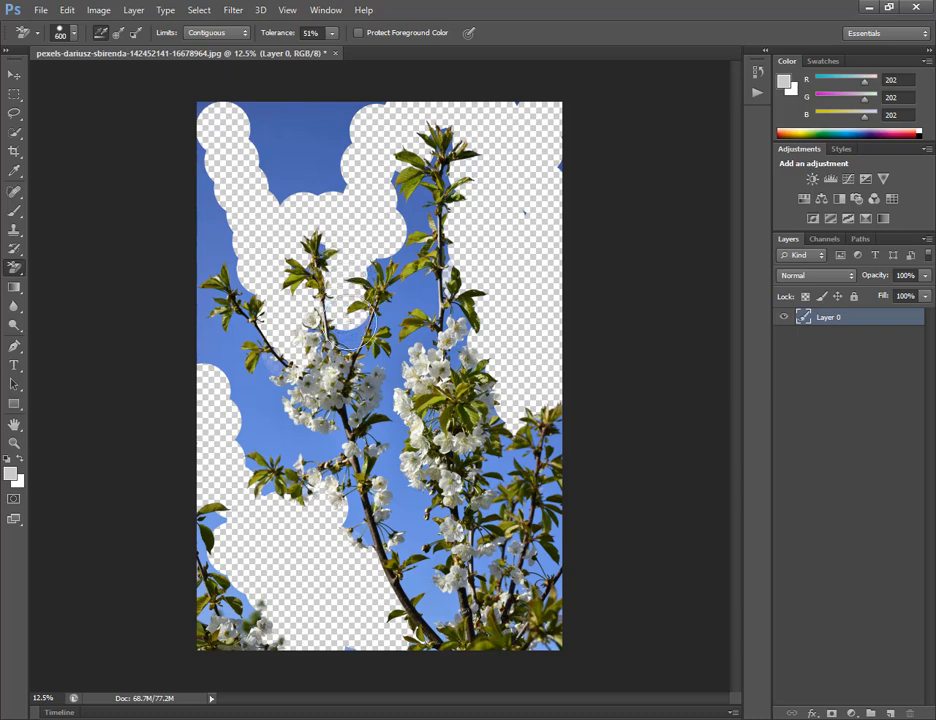
{"action": "left_click_drag", "start_coordinate": [351, 326], "coordinate": [352, 333]}
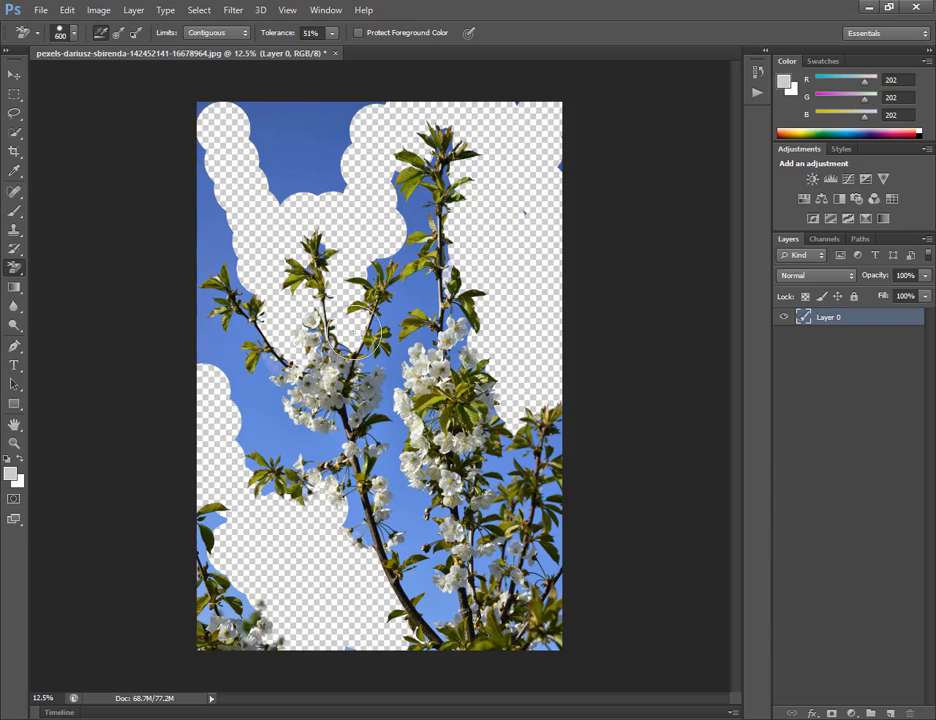
{"action": "left_click", "coordinate": [292, 116]}
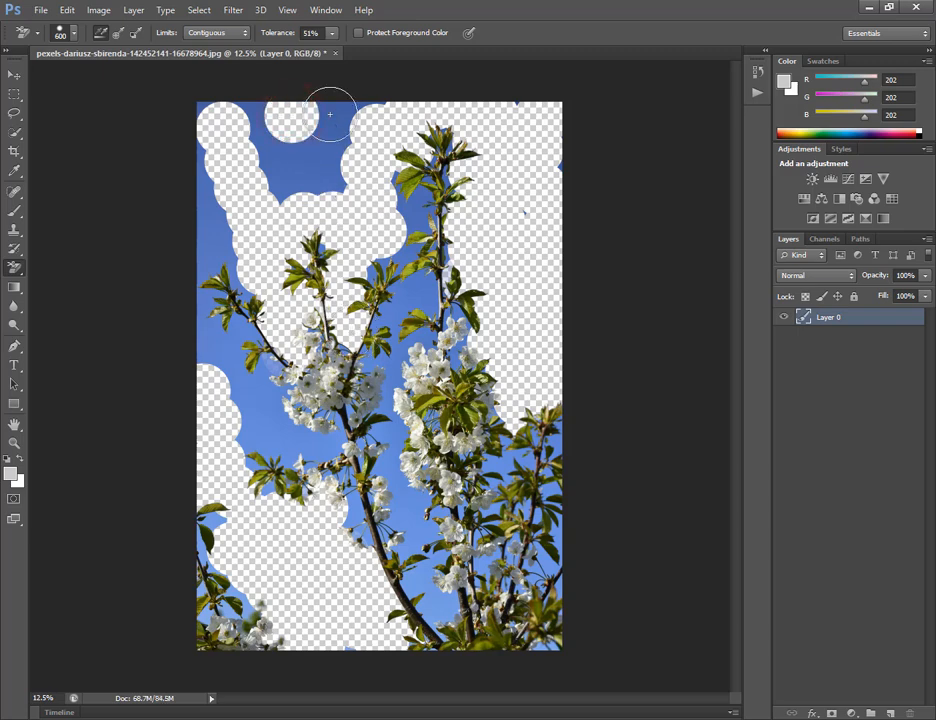
{"action": "key", "text": "ctrl+z"}
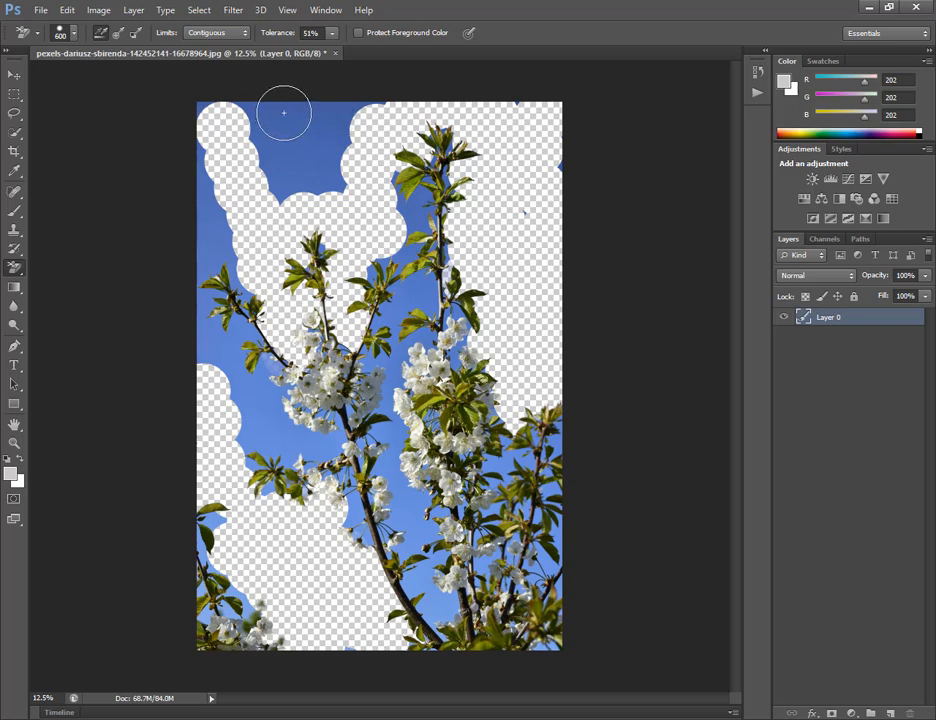
{"action": "mouse_move", "coordinate": [284, 113]}
{"action": "left_mouse_down"}
{"action": "mouse_move", "coordinate": [230, 108]}
{"action": "mouse_move", "coordinate": [207, 127]}
{"action": "mouse_move", "coordinate": [205, 213]}
{"action": "mouse_move", "coordinate": [218, 100]}
{"action": "left_mouse_up"}
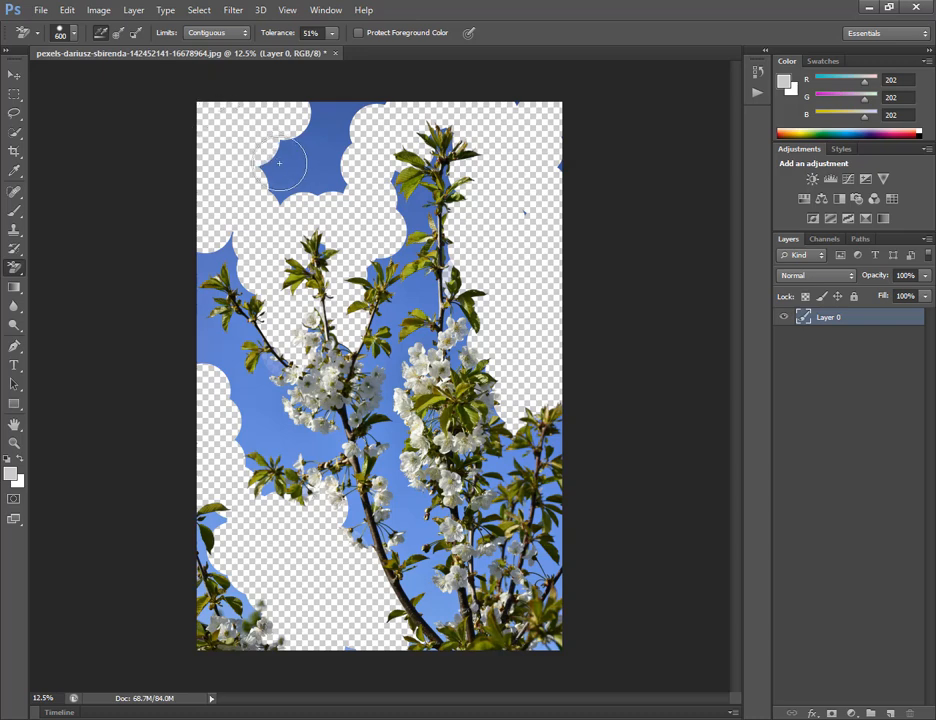
{"action": "mouse_move", "coordinate": [279, 162]}
{"action": "left_mouse_down"}
{"action": "mouse_move", "coordinate": [316, 164]}
{"action": "mouse_move", "coordinate": [340, 145]}
{"action": "mouse_move", "coordinate": [326, 185]}
{"action": "mouse_move", "coordinate": [286, 190]}
{"action": "mouse_move", "coordinate": [284, 168]}
{"action": "mouse_move", "coordinate": [302, 145]}
{"action": "mouse_move", "coordinate": [300, 170]}
{"action": "mouse_move", "coordinate": [338, 117]}
{"action": "mouse_move", "coordinate": [370, 101]}
{"action": "mouse_move", "coordinate": [305, 110]}
{"action": "mouse_move", "coordinate": [446, 100]}
{"action": "mouse_move", "coordinate": [366, 95]}
{"action": "mouse_move", "coordinate": [371, 101]}
{"action": "mouse_move", "coordinate": [317, 156]}
{"action": "mouse_move", "coordinate": [314, 108]}
{"action": "mouse_move", "coordinate": [309, 168]}
{"action": "left_mouse_up"}
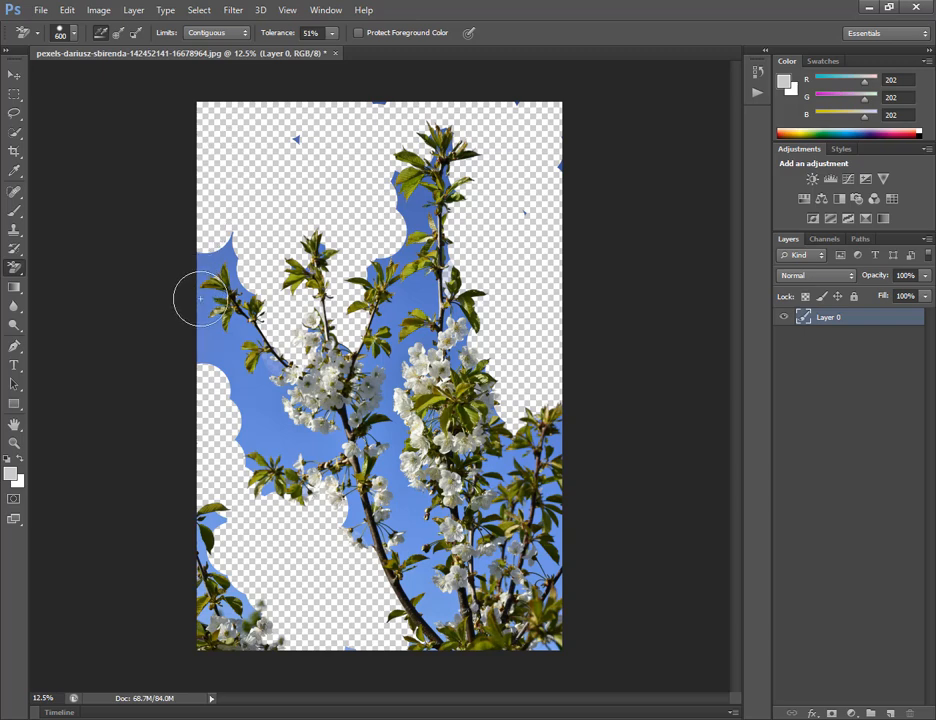
{"action": "mouse_move", "coordinate": [198, 292]}
{"action": "left_mouse_down"}
{"action": "mouse_move", "coordinate": [209, 256]}
{"action": "mouse_move", "coordinate": [236, 261]}
{"action": "left_mouse_up"}
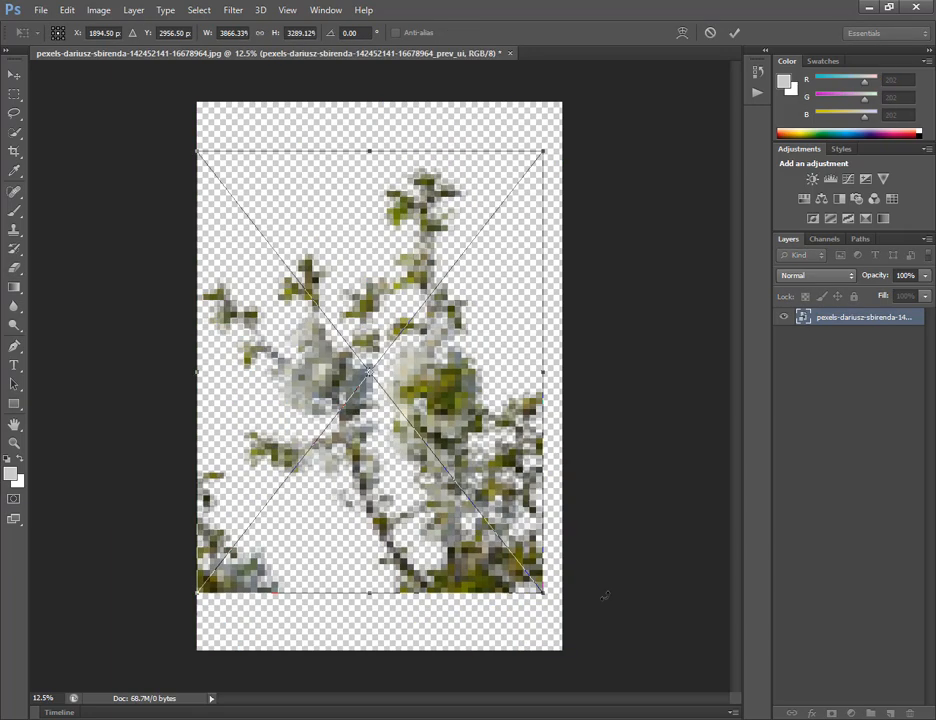
- Enlarge the placed blossom cutout to reach the lower-right corner of the canvas and commit the placement
{"action": "left_click_drag", "start_coordinate": [545, 594], "coordinate": [572, 648]}
{"action": "key", "text": "Return"}
{"action": "key", "text": "e"}
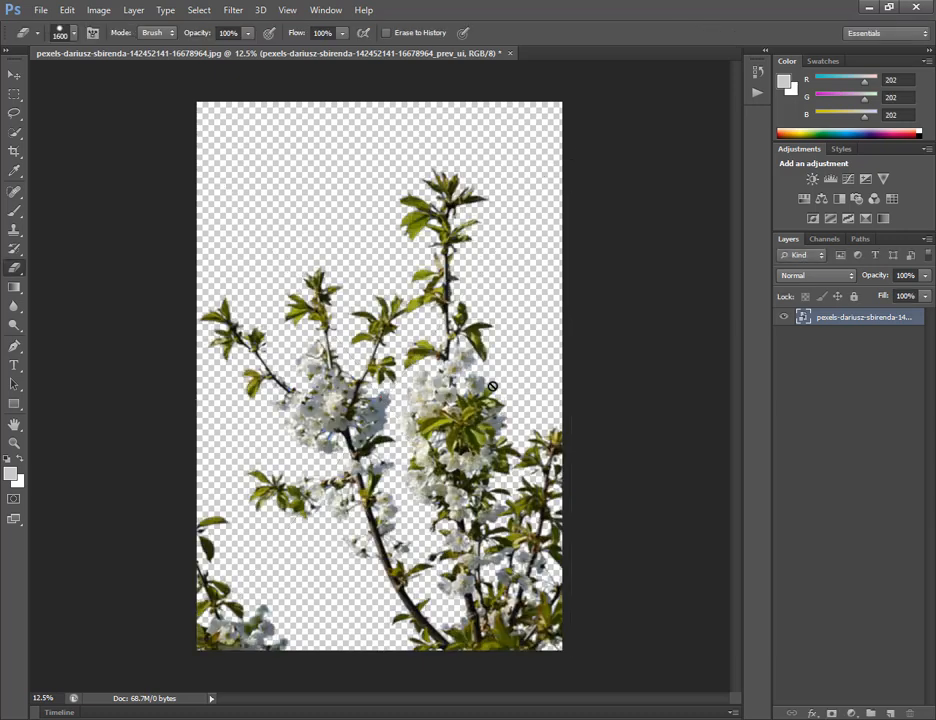
- Add a Solid Color fill layer in #8e6161 and move it beneath the blossom cutout layer
{"action": "left_click", "coordinate": [851, 712]}
{"action": "left_click", "coordinate": [828, 396]}
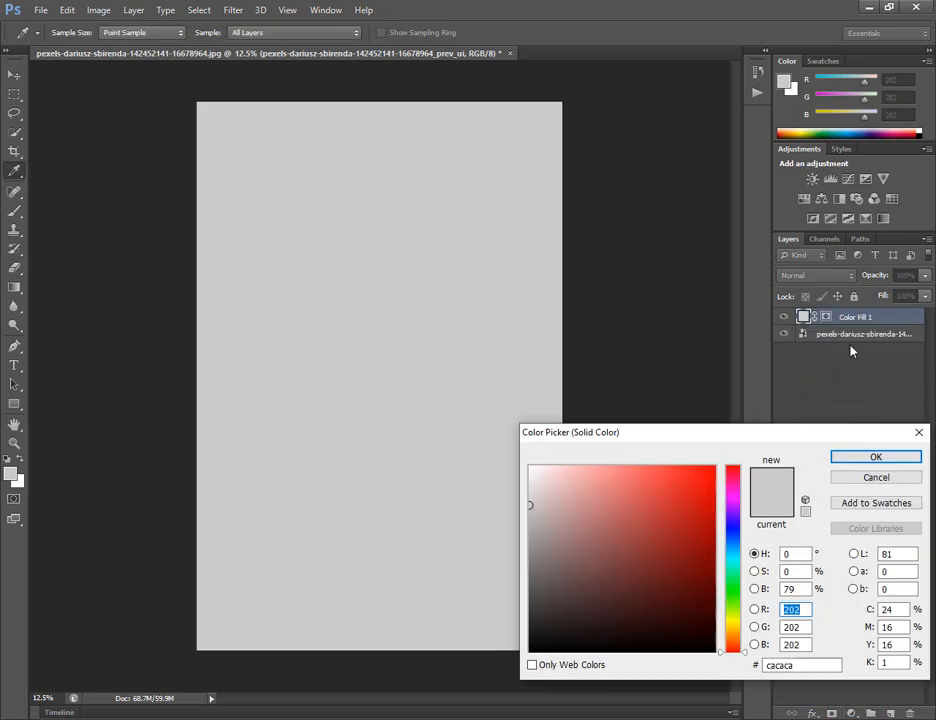
{"action": "left_click", "coordinate": [693, 518]}
{"action": "left_click", "coordinate": [587, 548]}
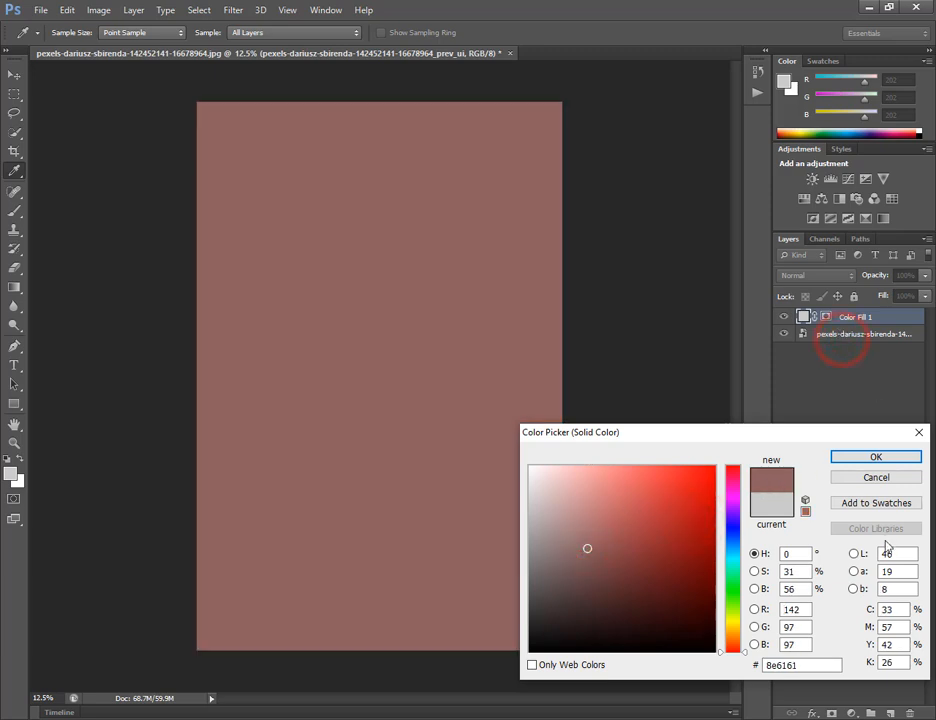
{"action": "left_click", "coordinate": [884, 456]}
{"action": "key", "text": "e"}
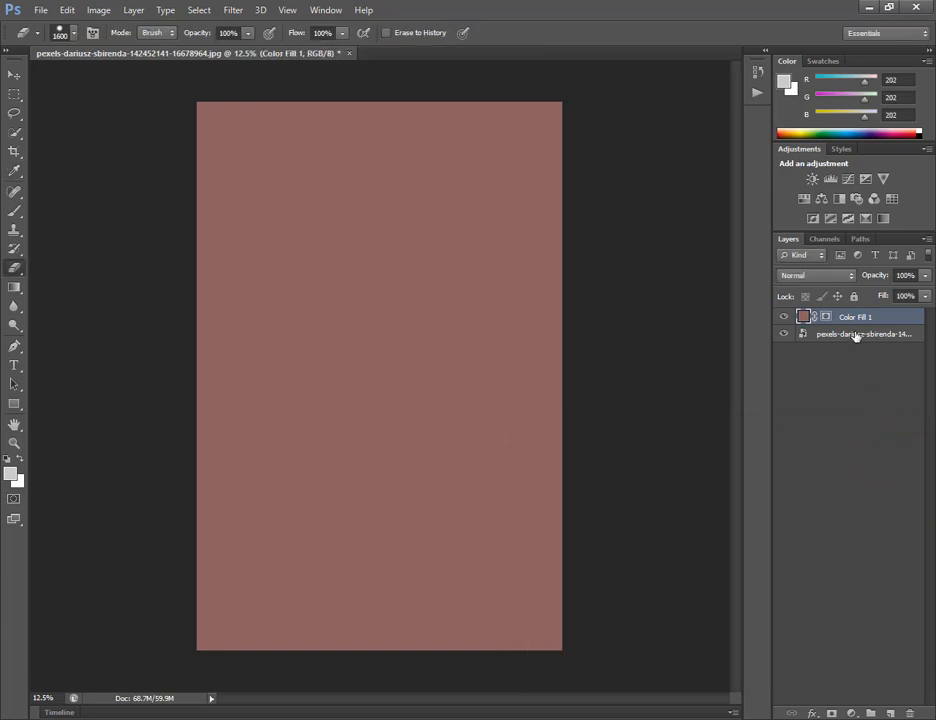
{"action": "left_click_drag", "start_coordinate": [855, 319], "coordinate": [872, 358]}
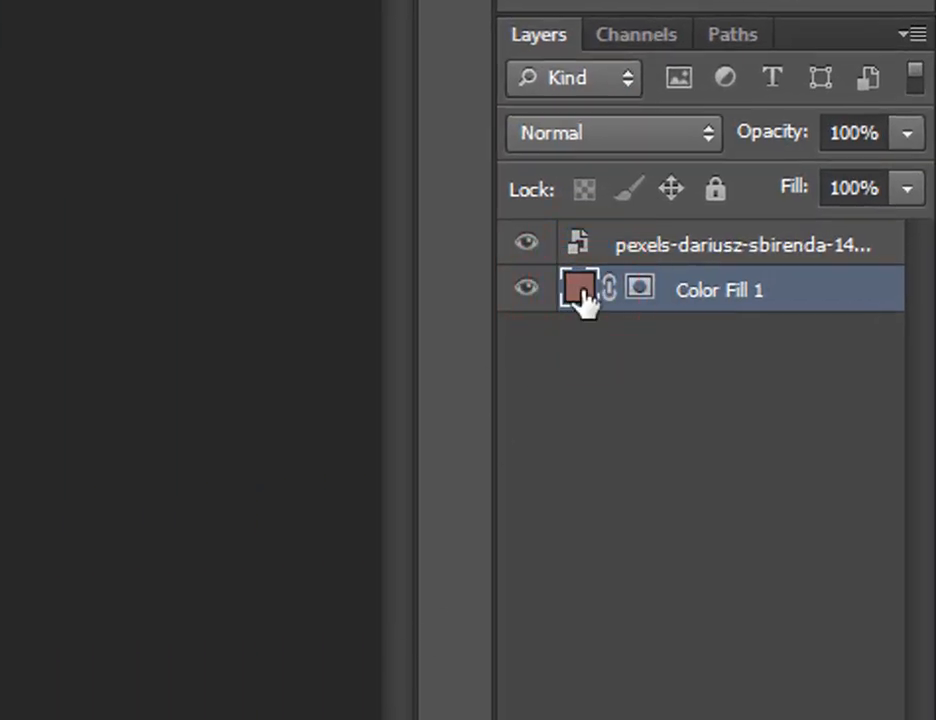
- Preview red and pink shades such as #6d1a1a and #f6b3b3 as the fill layer's color behind the blossoms
{"action": "double_click", "coordinate": [580, 290]}
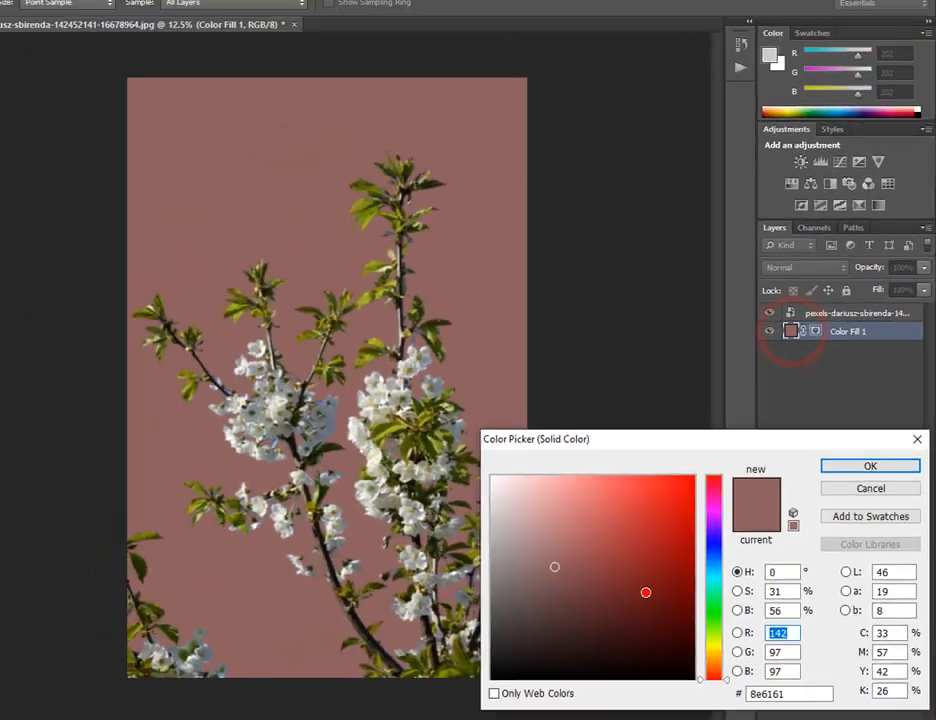
{"action": "left_click", "coordinate": [671, 570]}
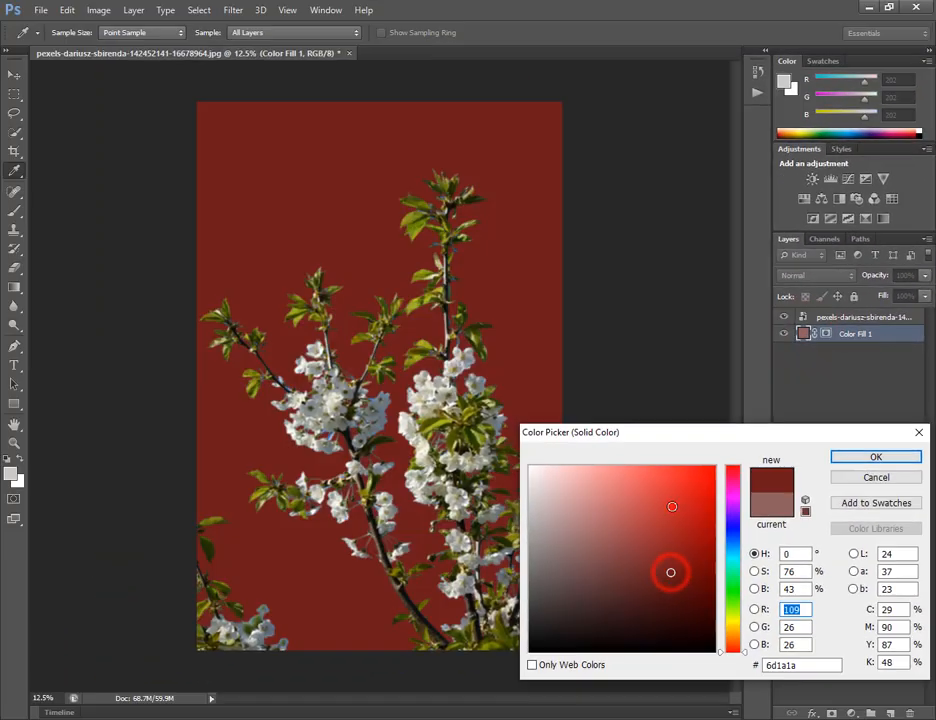
{"action": "left_click", "coordinate": [672, 507]}
{"action": "left_click", "coordinate": [670, 490]}
{"action": "left_click", "coordinate": [612, 470]}
{"action": "left_click", "coordinate": [579, 470]}
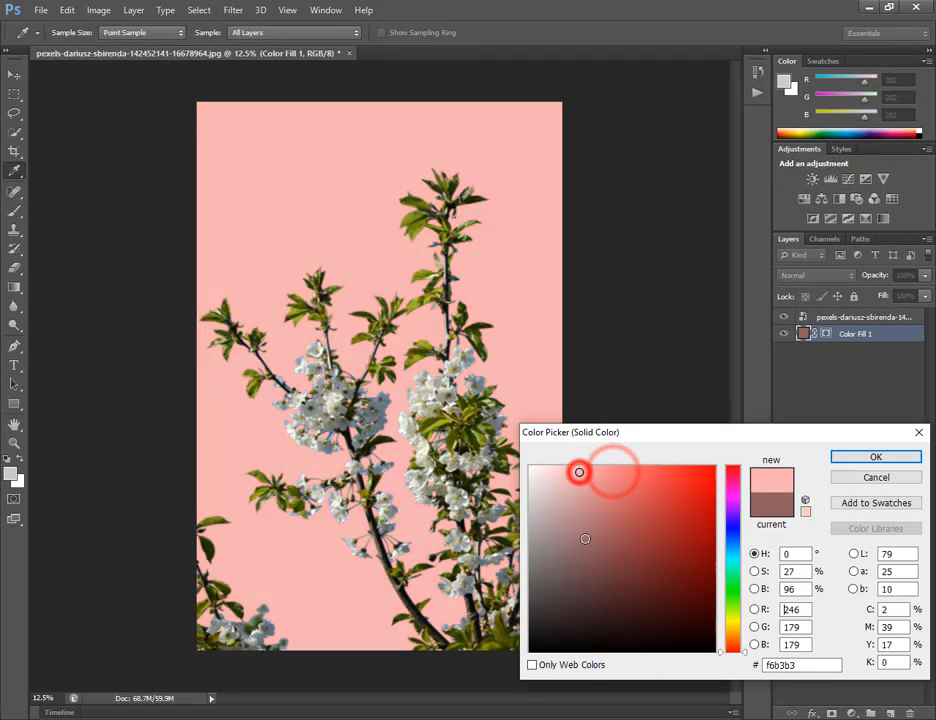
- Preview teal shades such as #0e886d, #1e6555 and #9ac9be for the fill layer, and cancel the color change
{"action": "left_click", "coordinate": [736, 566]}
{"action": "left_click", "coordinate": [696, 554]}
{"action": "left_click", "coordinate": [689, 506]}
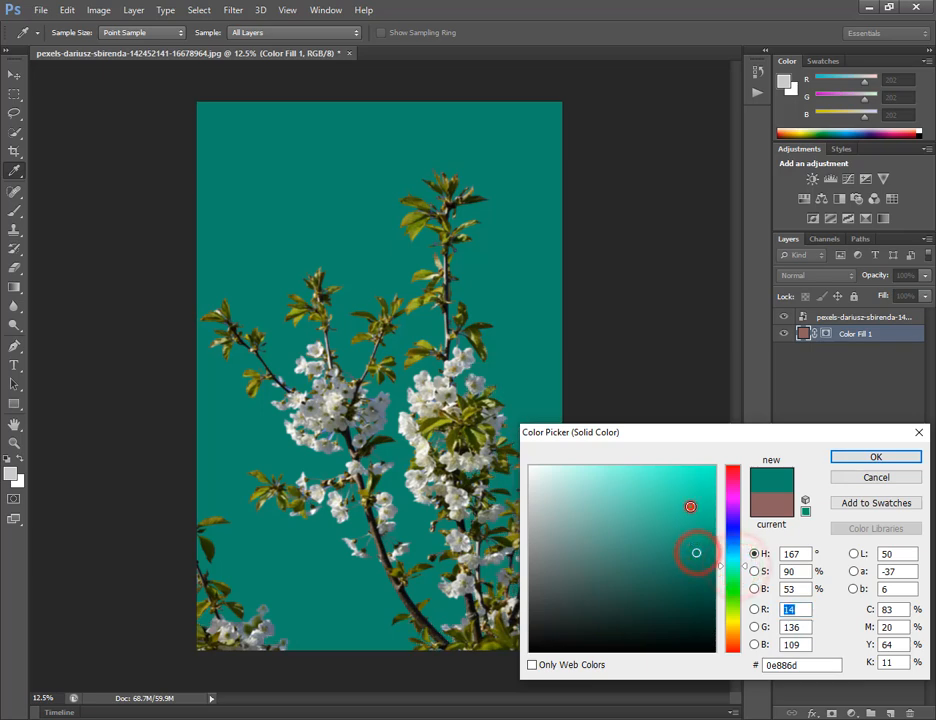
{"action": "left_click", "coordinate": [616, 508]}
{"action": "left_click", "coordinate": [609, 597]}
{"action": "left_click", "coordinate": [662, 577]}
{"action": "left_click", "coordinate": [631, 508]}
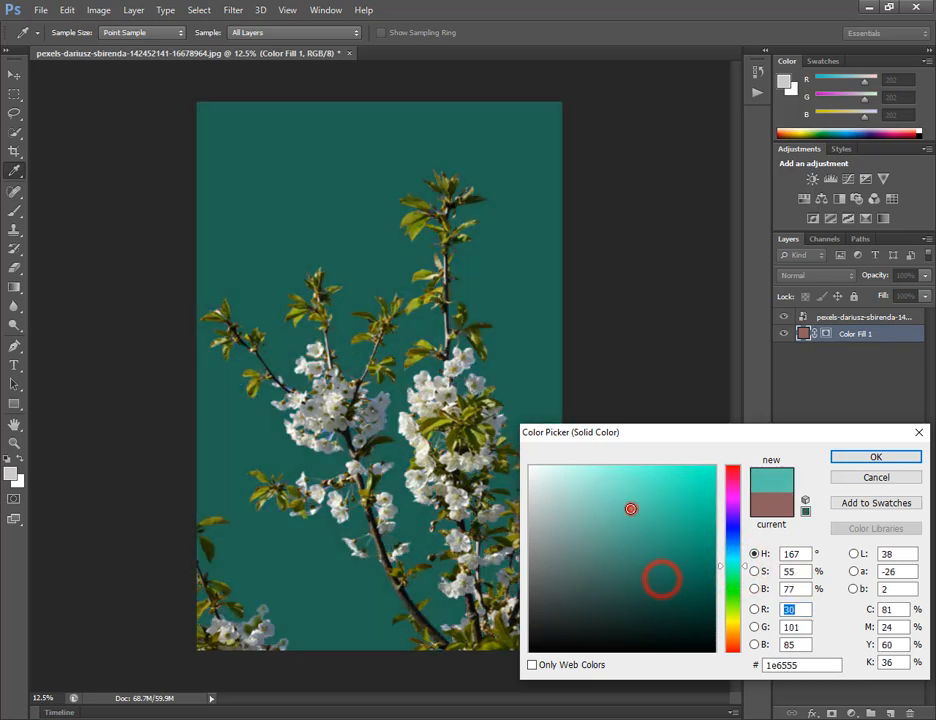
{"action": "left_click", "coordinate": [624, 485]}
{"action": "left_click", "coordinate": [660, 485]}
{"action": "left_click", "coordinate": [572, 503]}
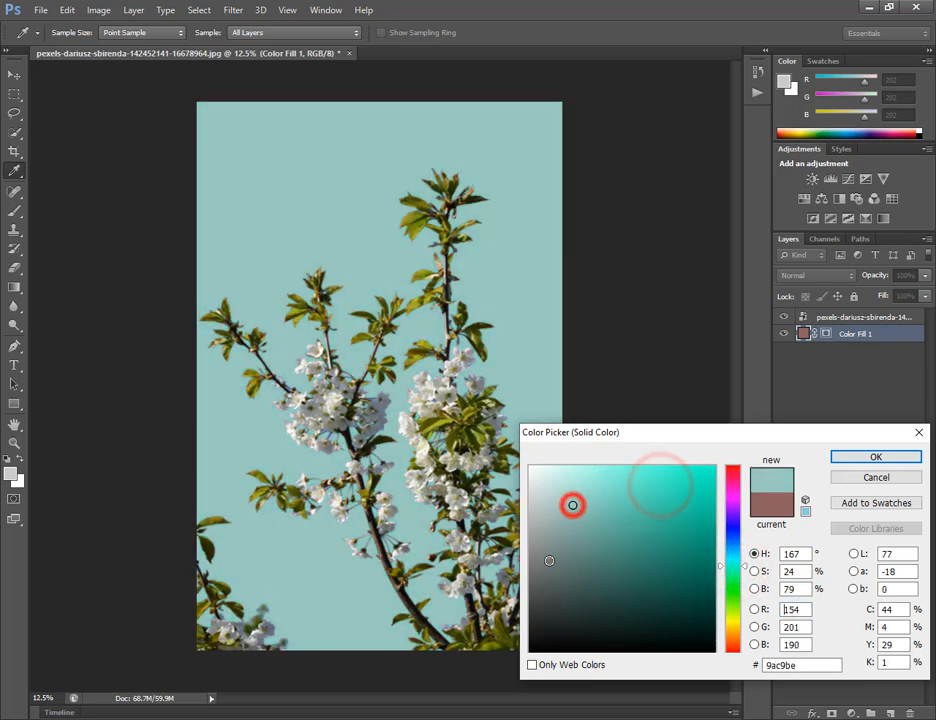
{"action": "left_click", "coordinate": [549, 560]}
{"action": "left_click", "coordinate": [855, 478]}
{"action": "key", "text": "e"}
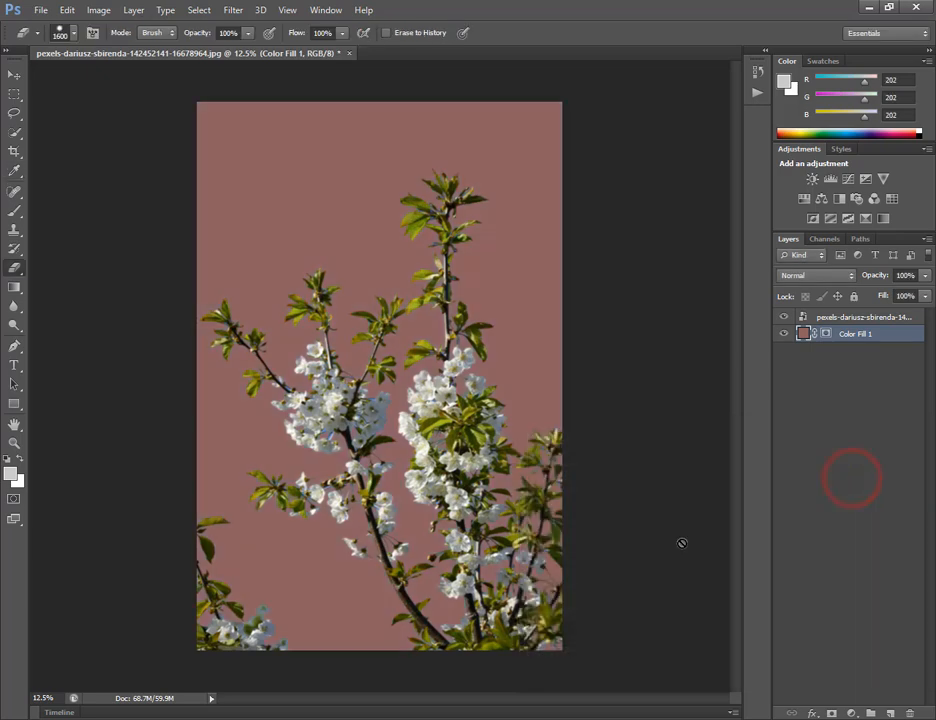